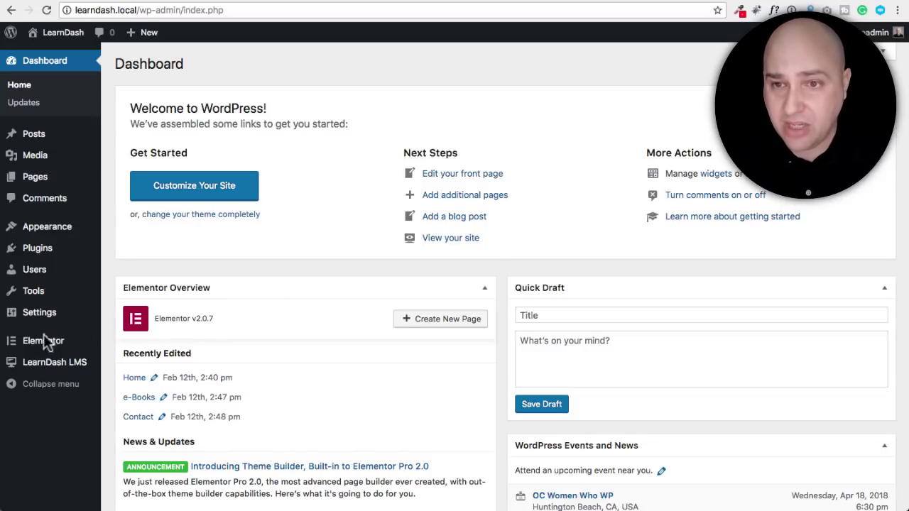
Open the LearnDash Add-ons page and look through the full list of official LearnDash add-ons
mouse_move(57, 348)
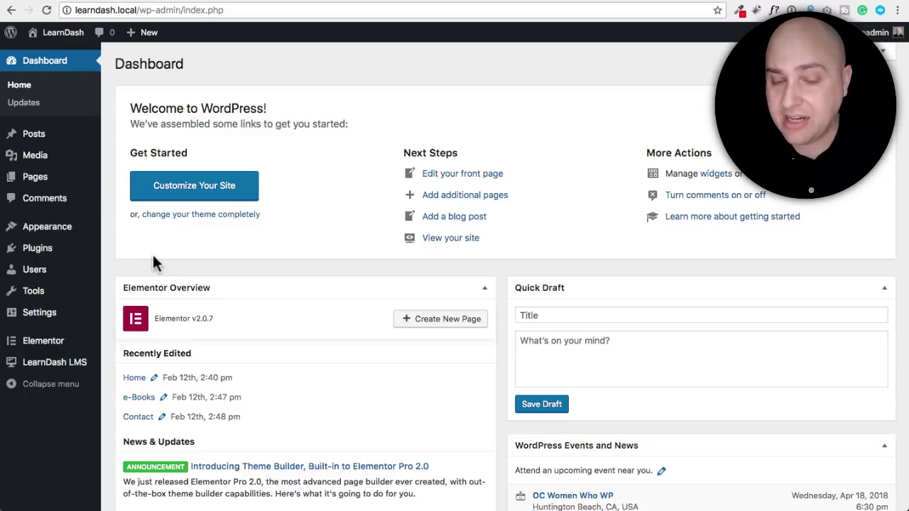
mouse_move(75, 367)
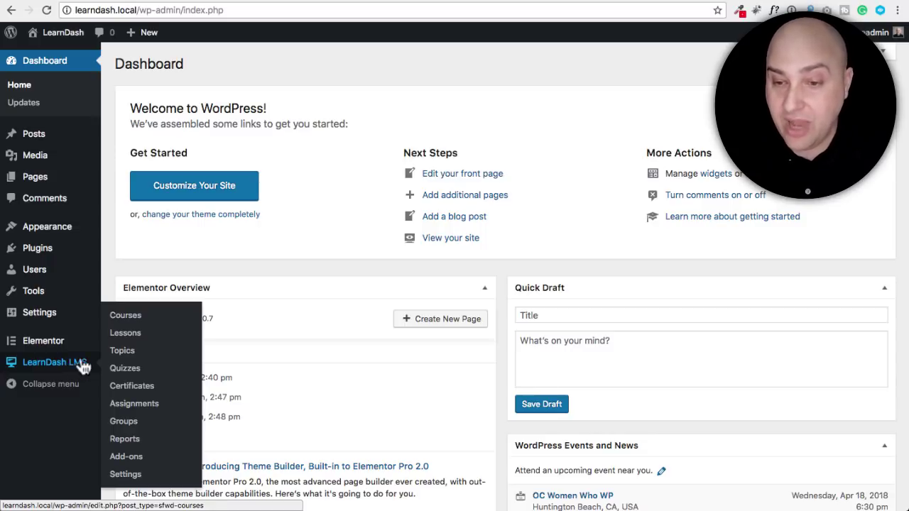
left_click(127, 458)
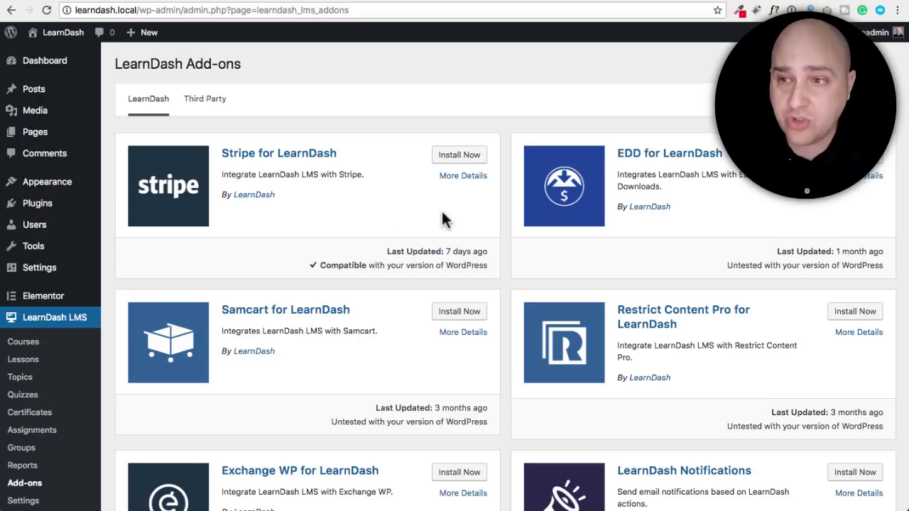
left_click(505, 202)
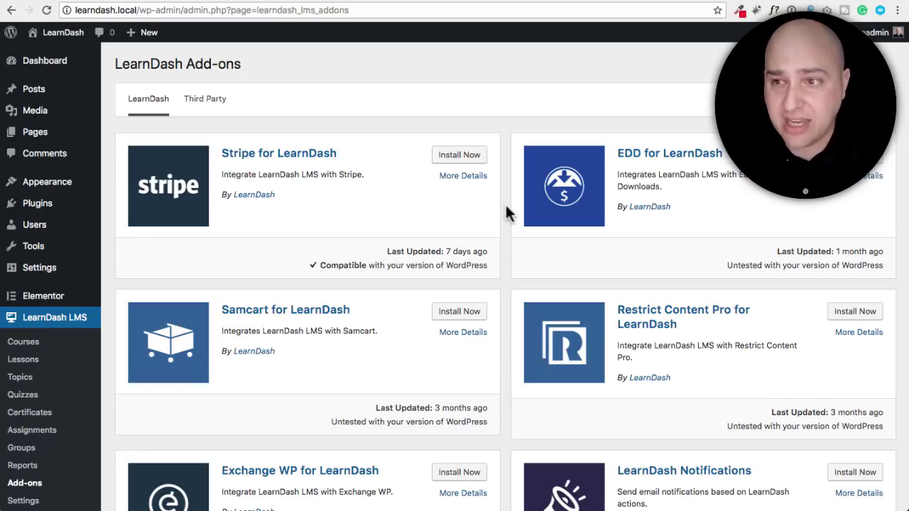
scroll(504, 203, "down", 1)
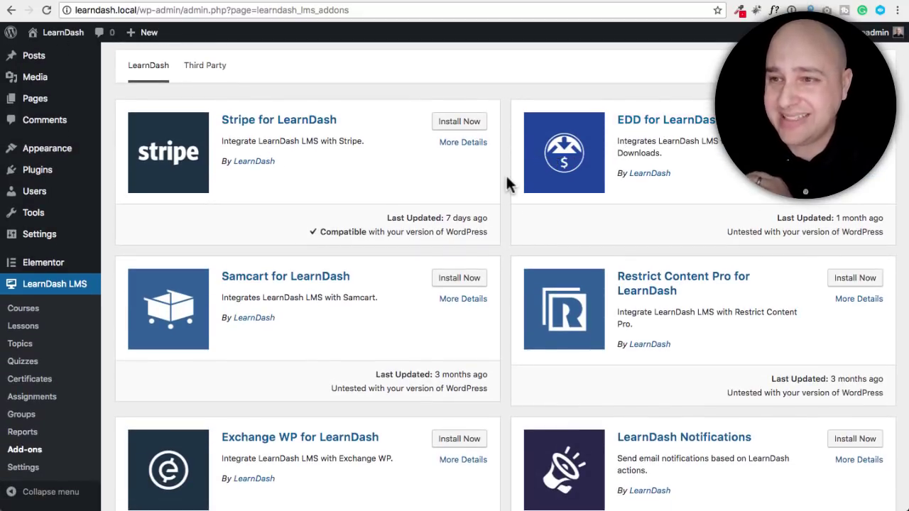
scroll(507, 179, "down", 2)
scroll(506, 183, "down", 1)
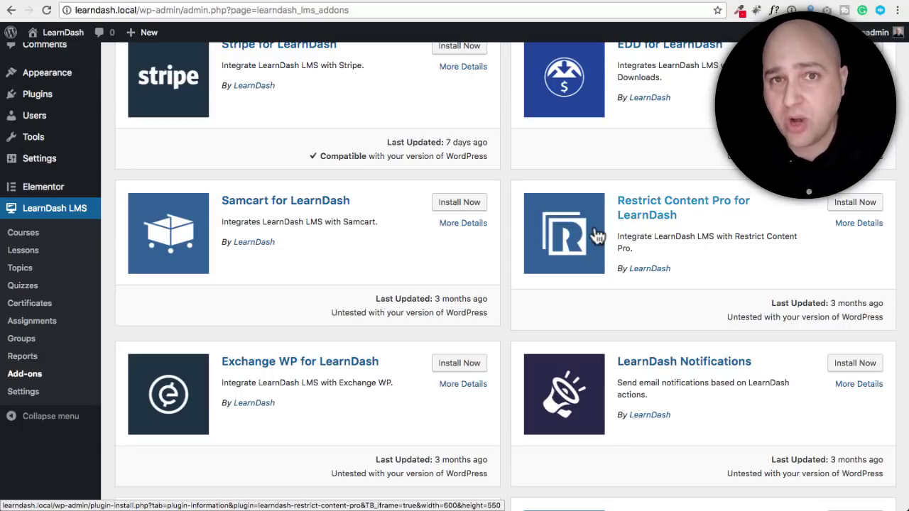
scroll(533, 251, "down", 3)
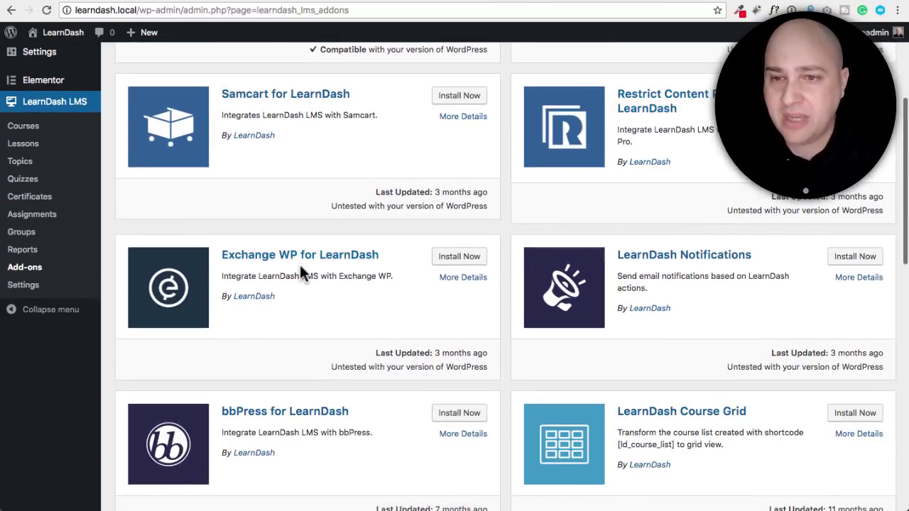
scroll(355, 268, "down", 2)
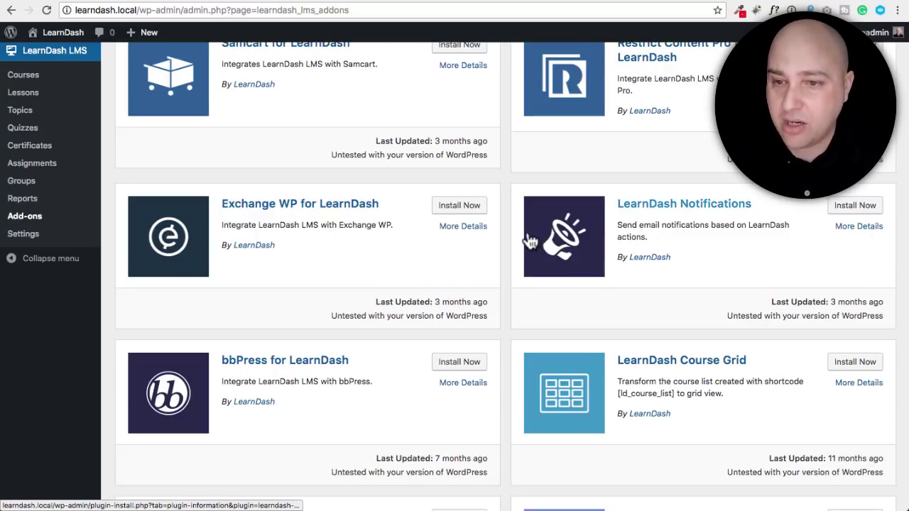
scroll(529, 239, "down", 3)
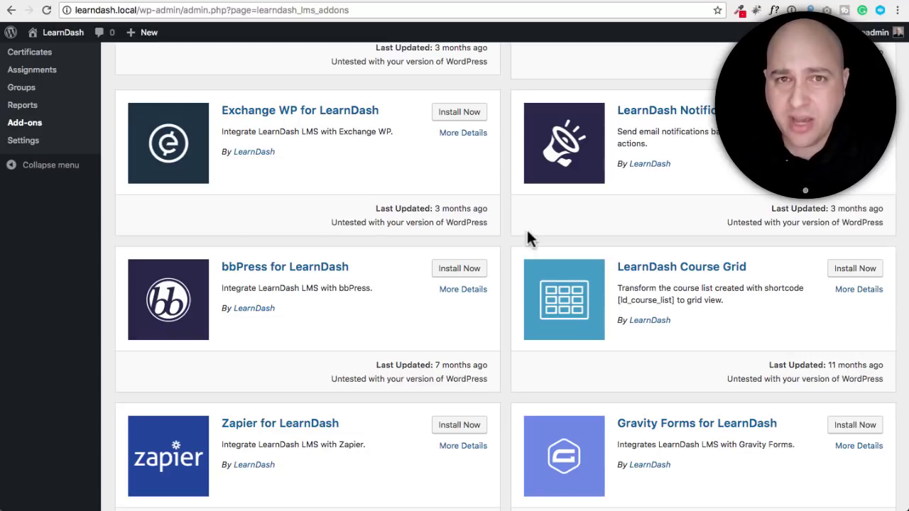
scroll(508, 232, "down", 1)
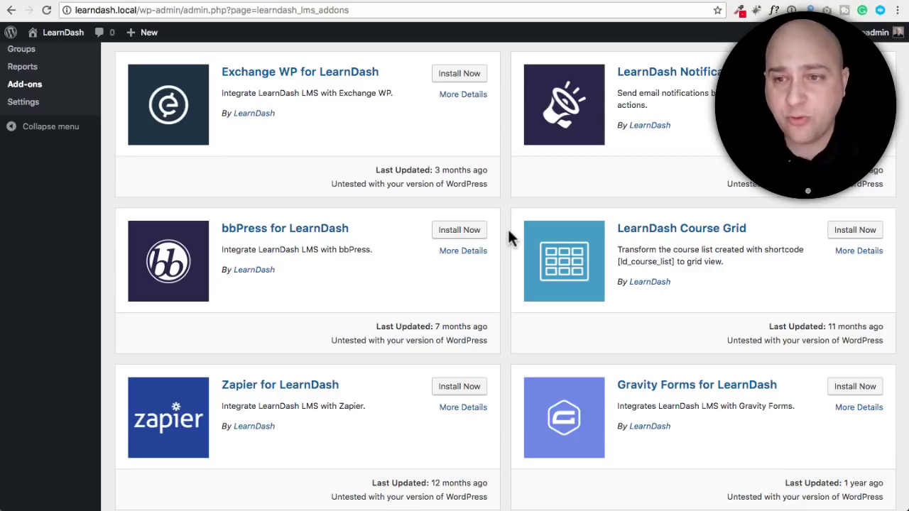
scroll(507, 239, "down", 1)
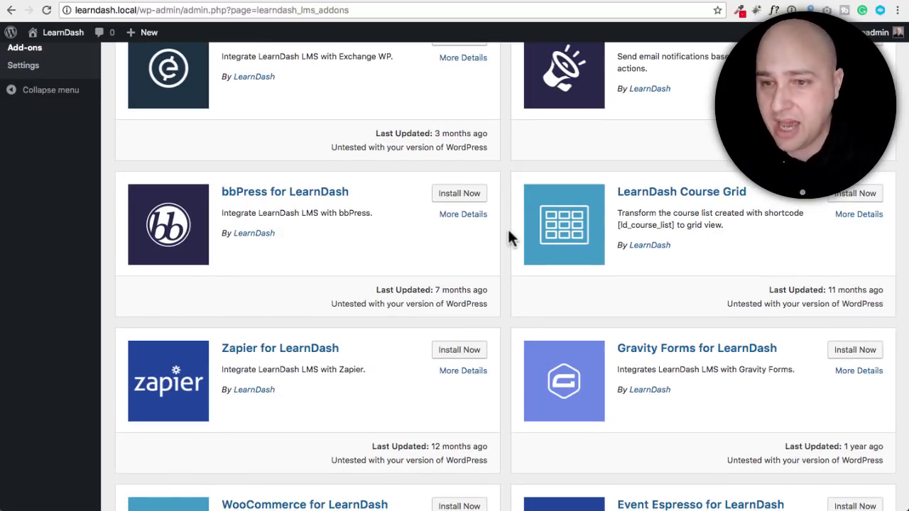
scroll(508, 232, "down", 3)
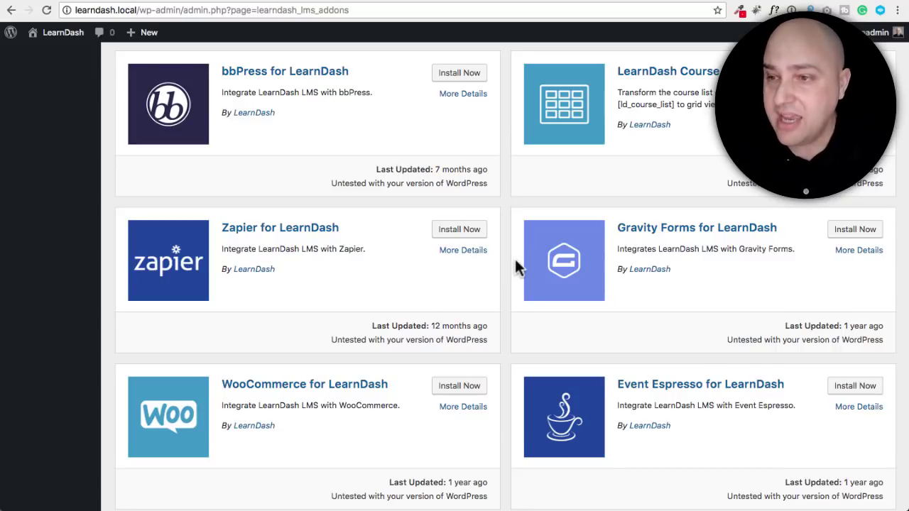
scroll(515, 262, "down", 1)
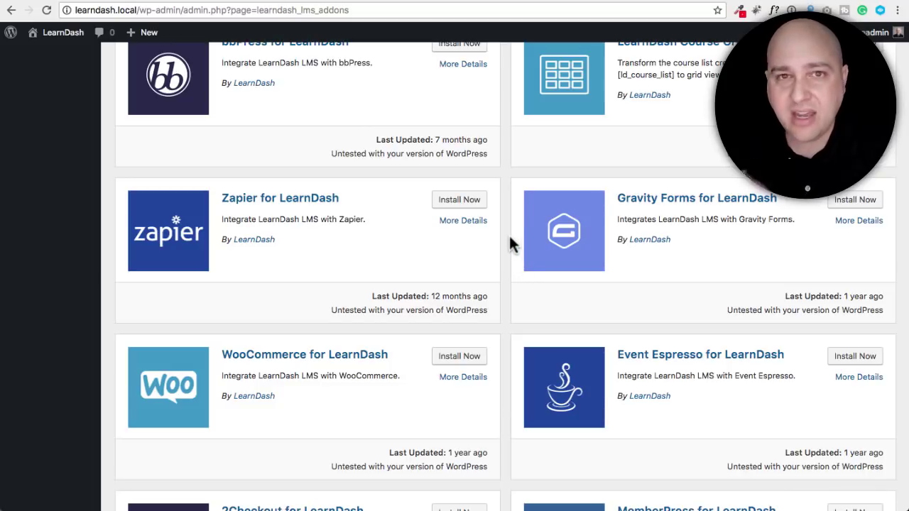
scroll(510, 237, "down", 3)
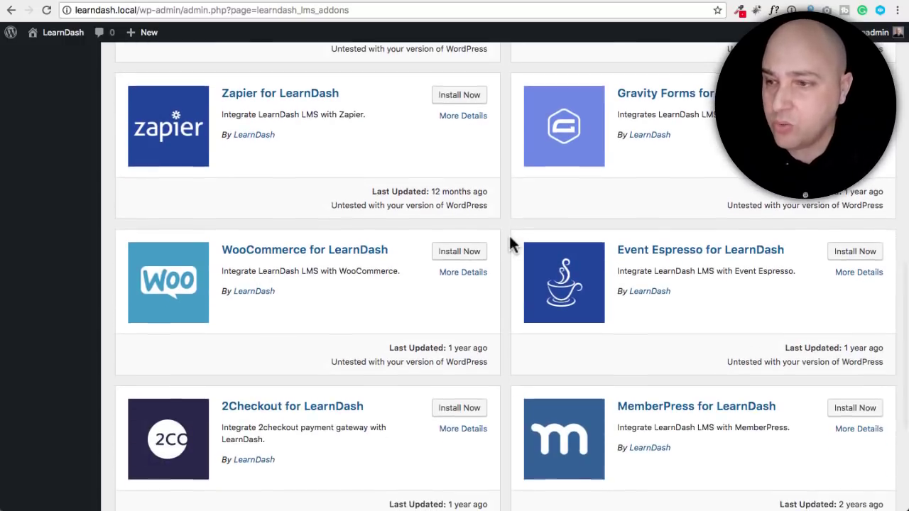
scroll(510, 238, "down", 3)
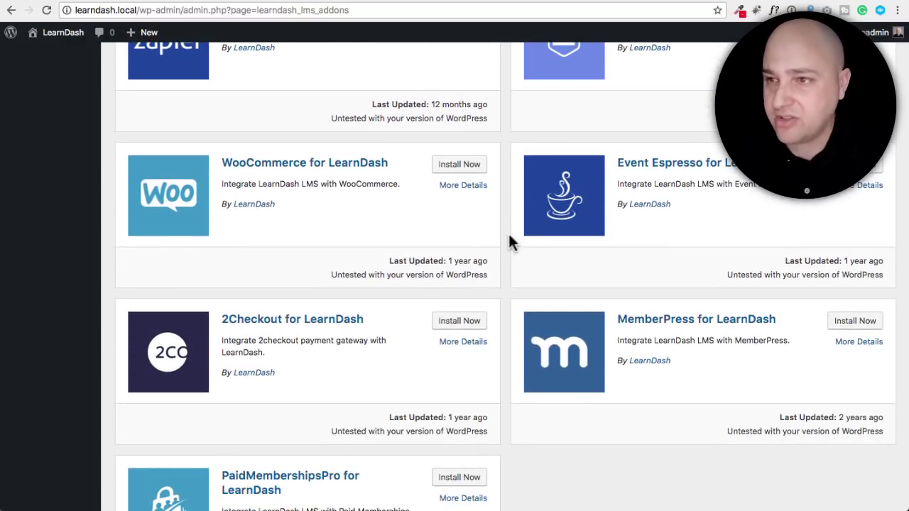
scroll(507, 234, "down", 3)
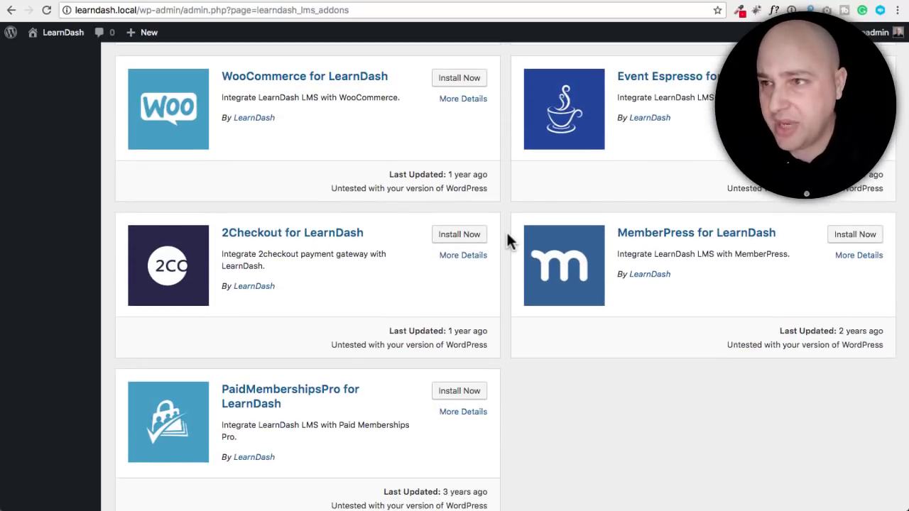
scroll(507, 234, "down", 1)
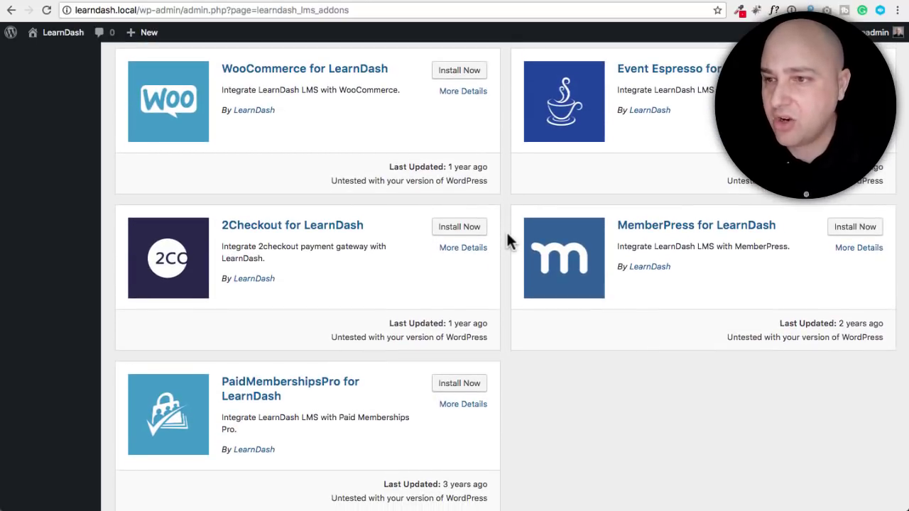
scroll(507, 234, "down", 1)
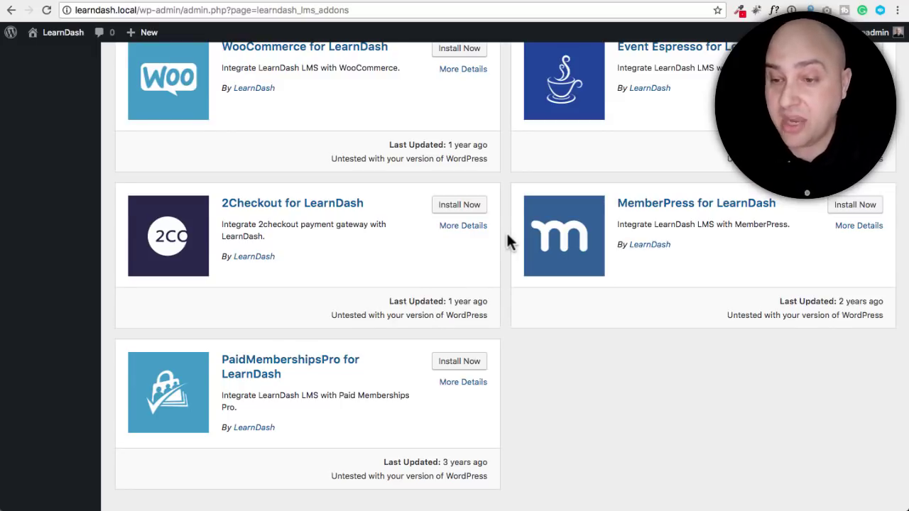
scroll(507, 236, "down", 2)
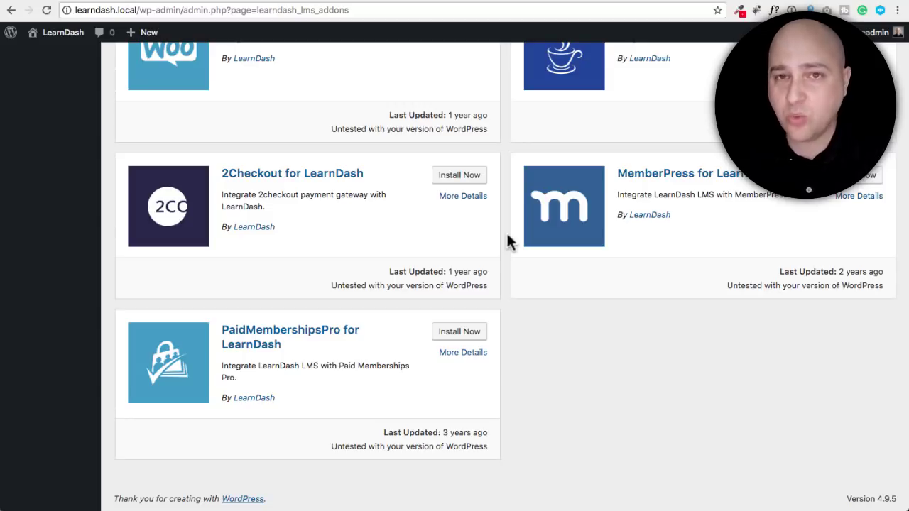
Return to the WordPress dashboard and open the LearnDash courses list
key("alt+Left")
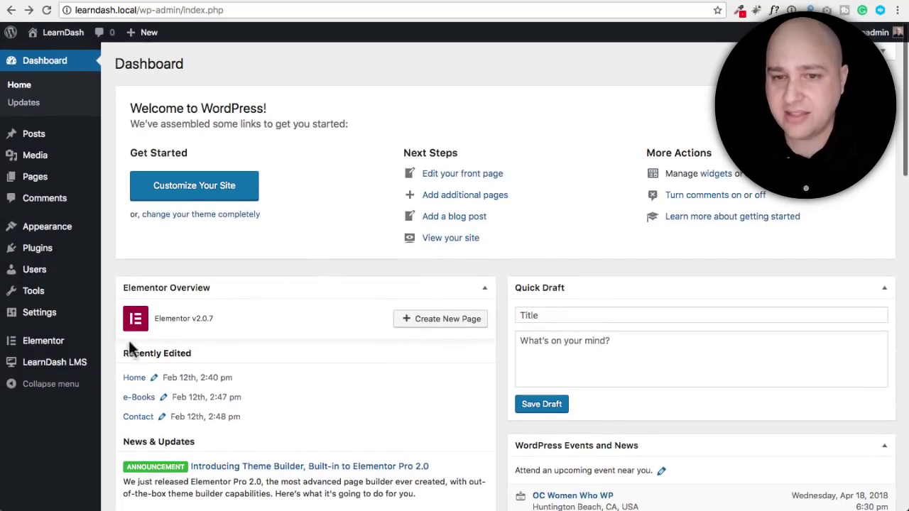
mouse_move(68, 369)
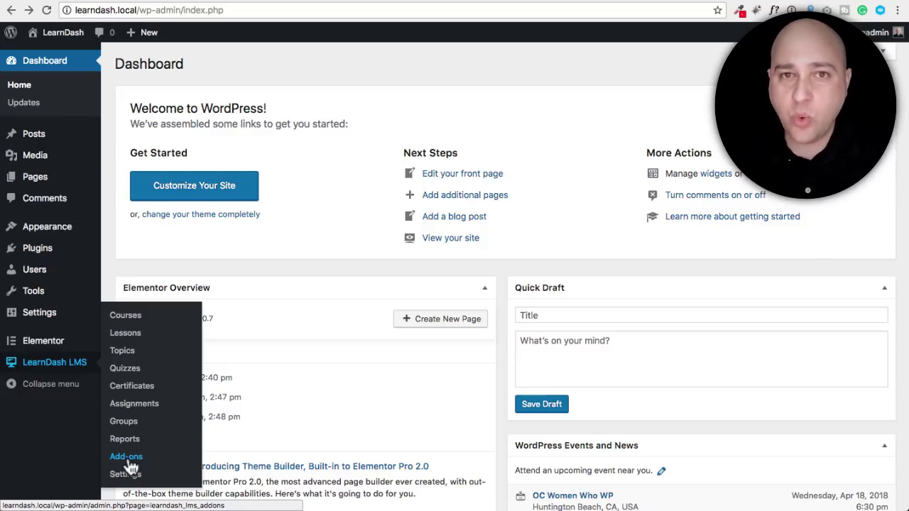
left_click(125, 316)
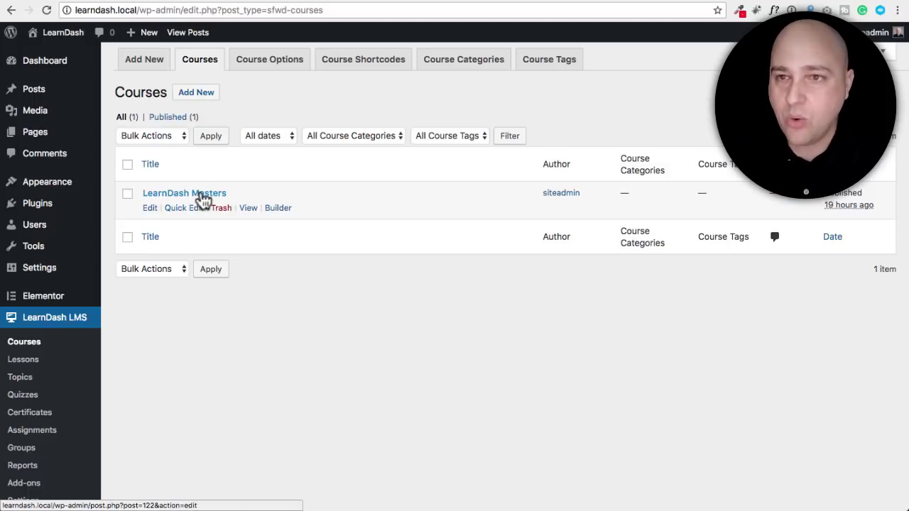
Review the Course Options, showing the help text for LearnDash Course Categories and checking the Course Builder settings
left_click(275, 67)
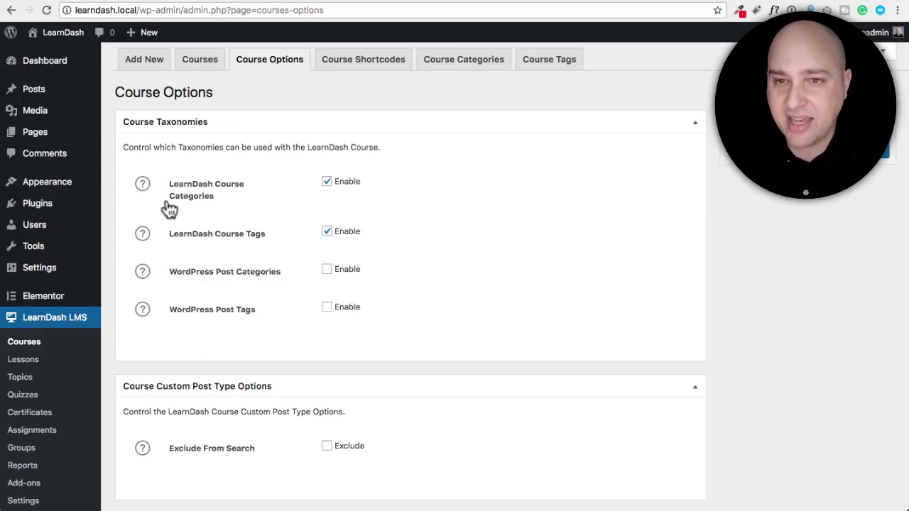
left_click(142, 185)
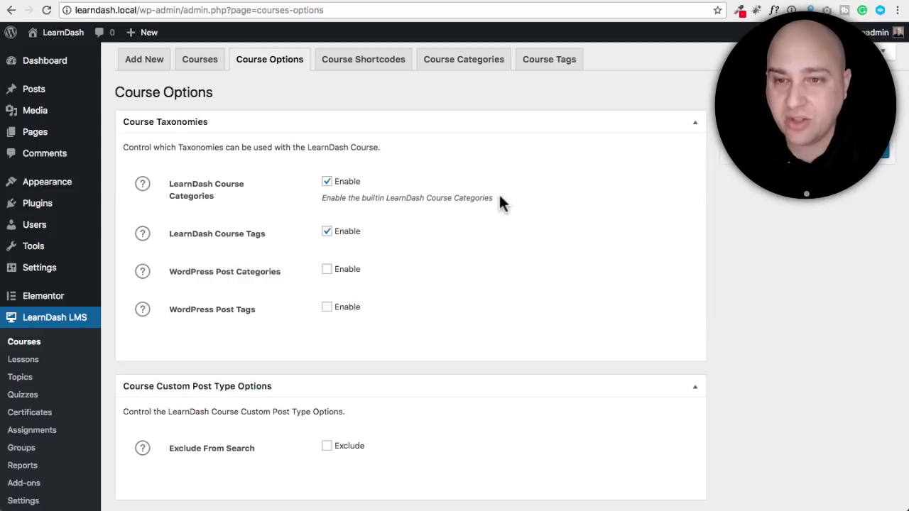
scroll(500, 203, "down", 5)
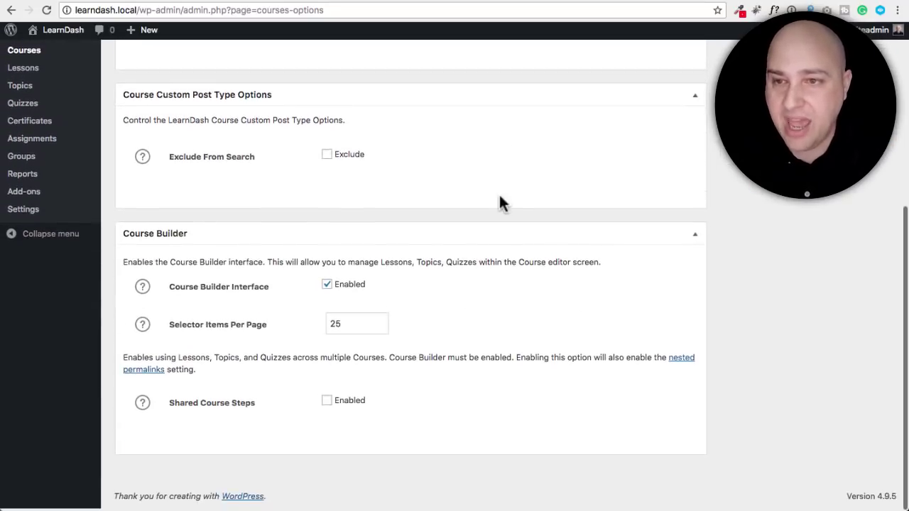
scroll(454, 190, "up", 5)
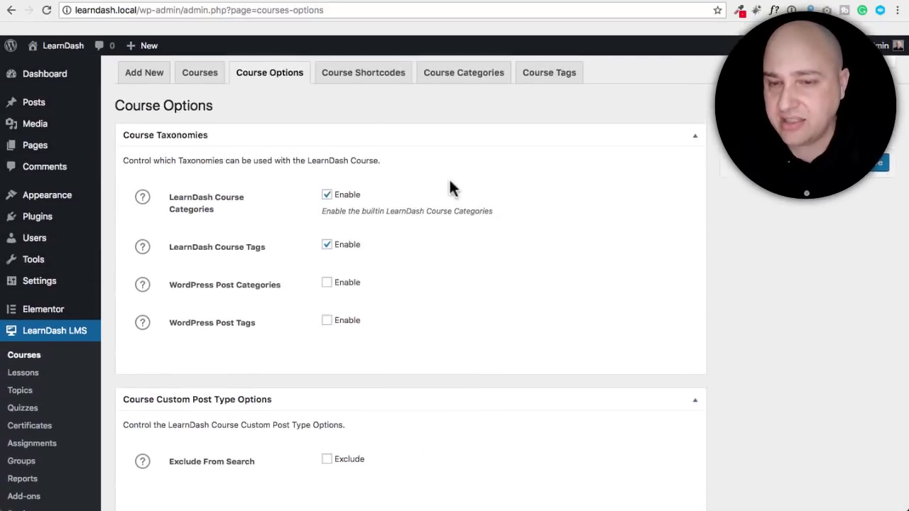
Examine the Course Shortcodes reference and highlight the [ld_profile] shortcode
left_click(364, 61)
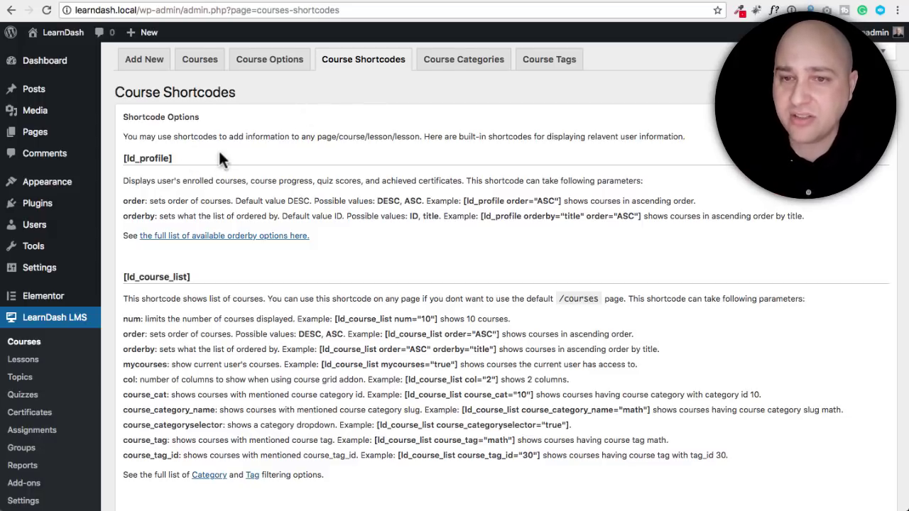
scroll(266, 150, "down", 5)
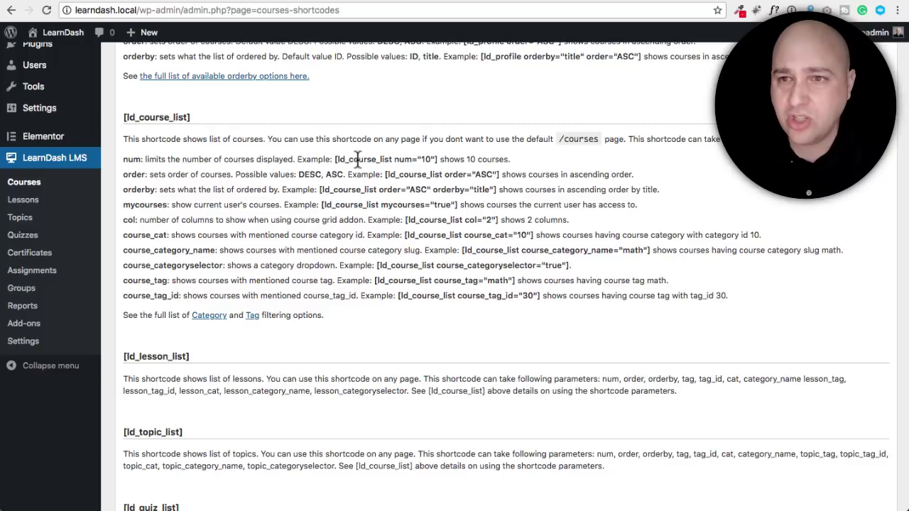
scroll(435, 150, "up", 5)
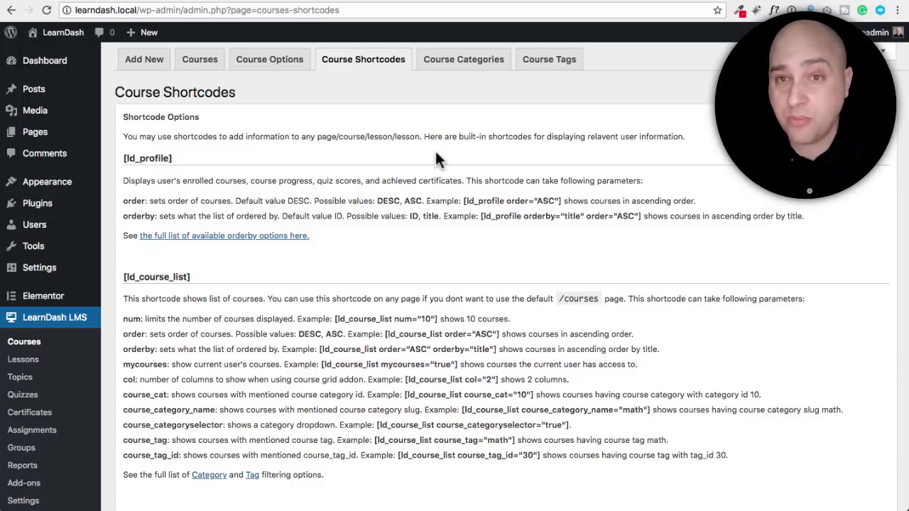
left_click_drag(187, 163, 107, 157)
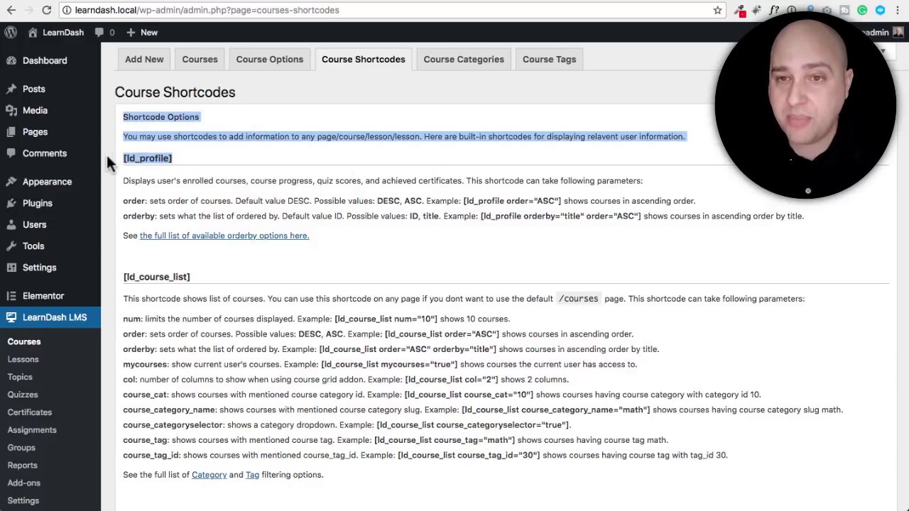
left_click_drag(173, 158, 133, 158)
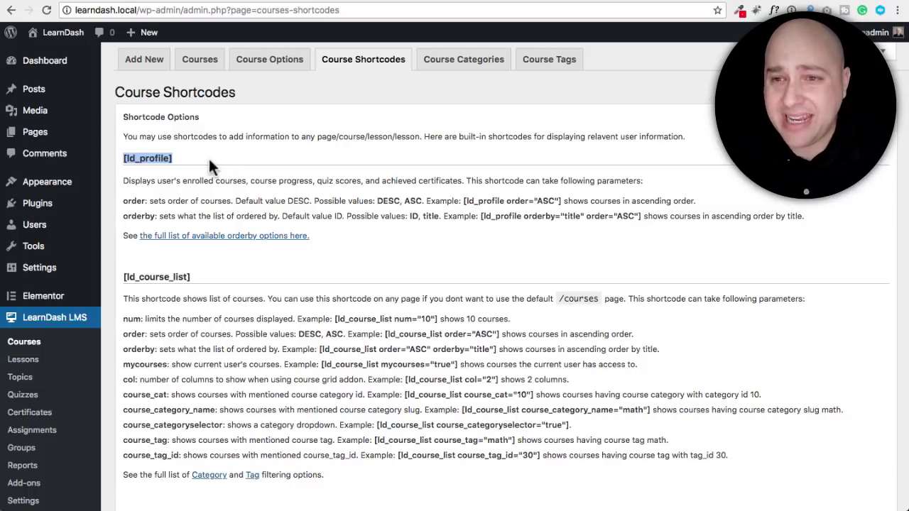
View the Course Categories page and the Course Tags page
left_click(467, 64)
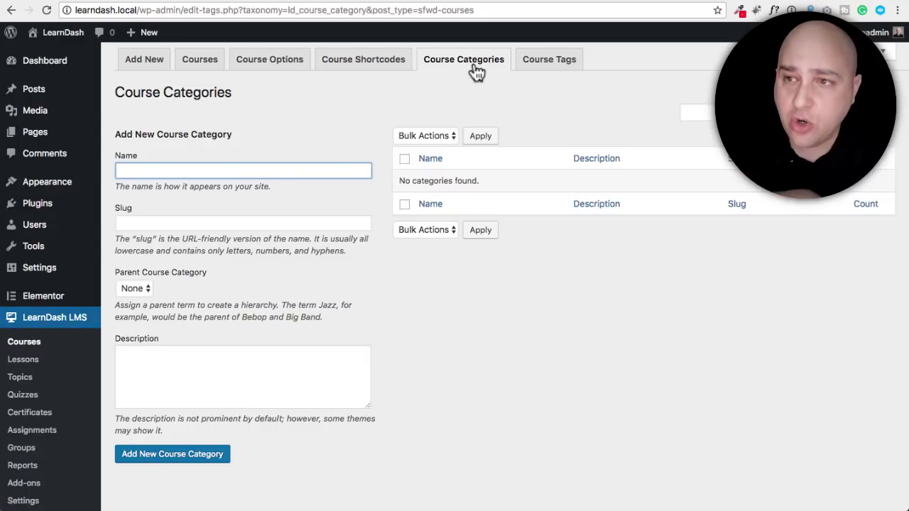
left_click(547, 69)
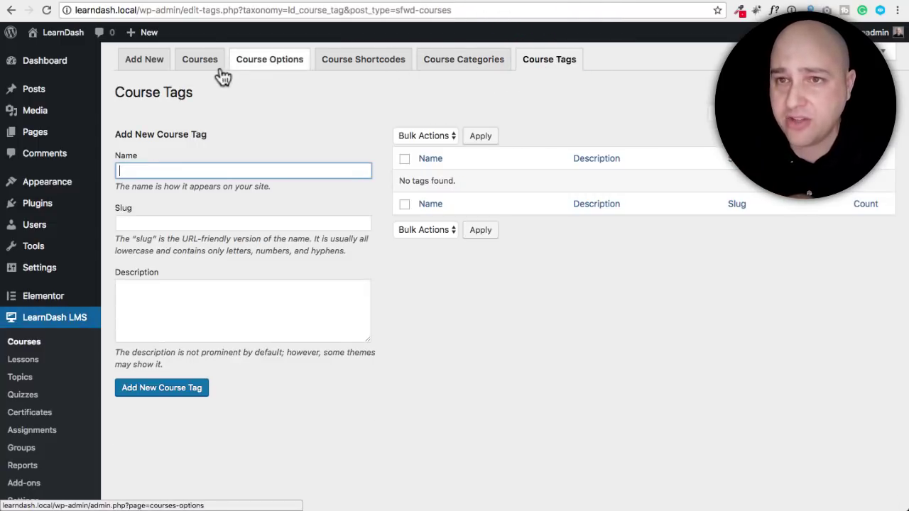
Return to the courses list and open the LearnDash Masters course for editing
left_click(198, 65)
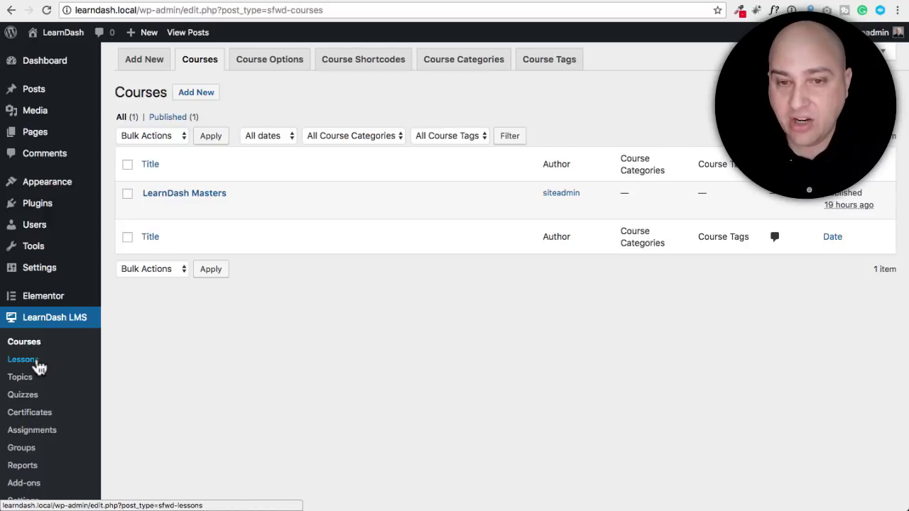
left_click(196, 194)
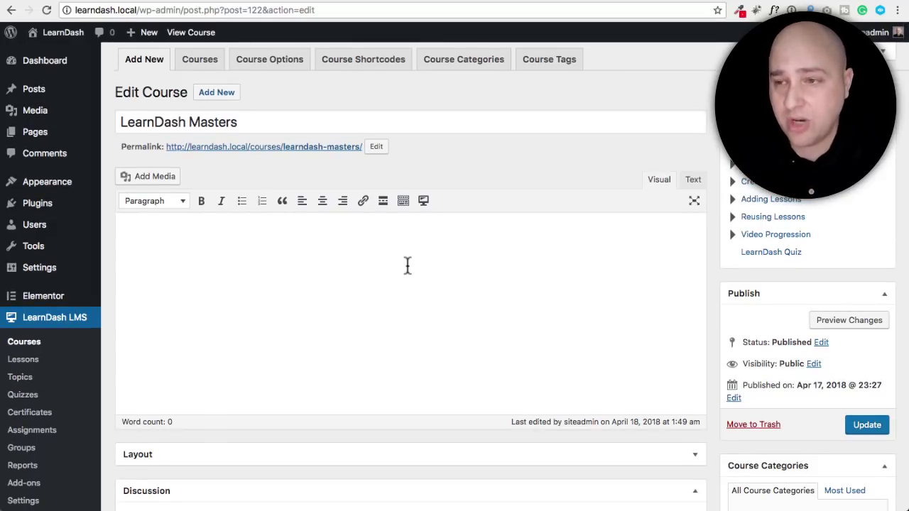
Review the course's editing page, from the content editor through the Course settings to the LearnDash Course Builder
scroll(408, 266, "down", 5)
scroll(408, 265, "up", 2)
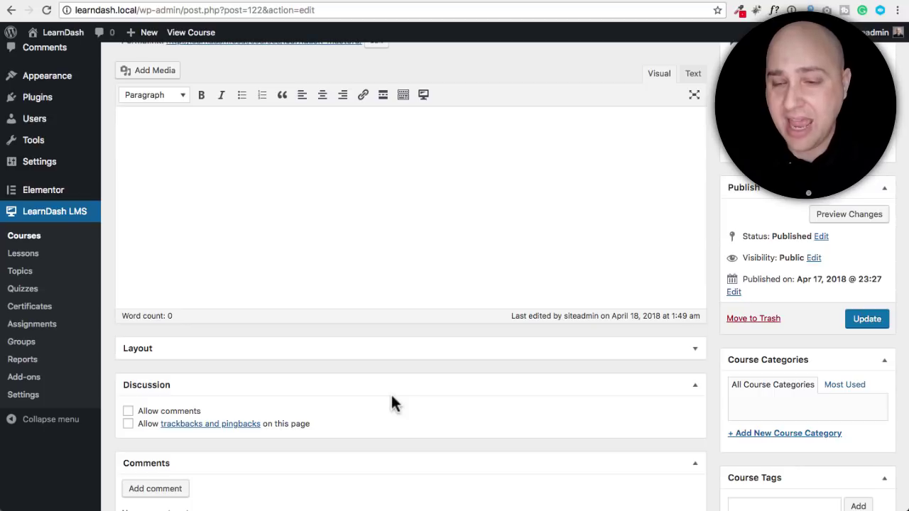
scroll(393, 399, "up", 5)
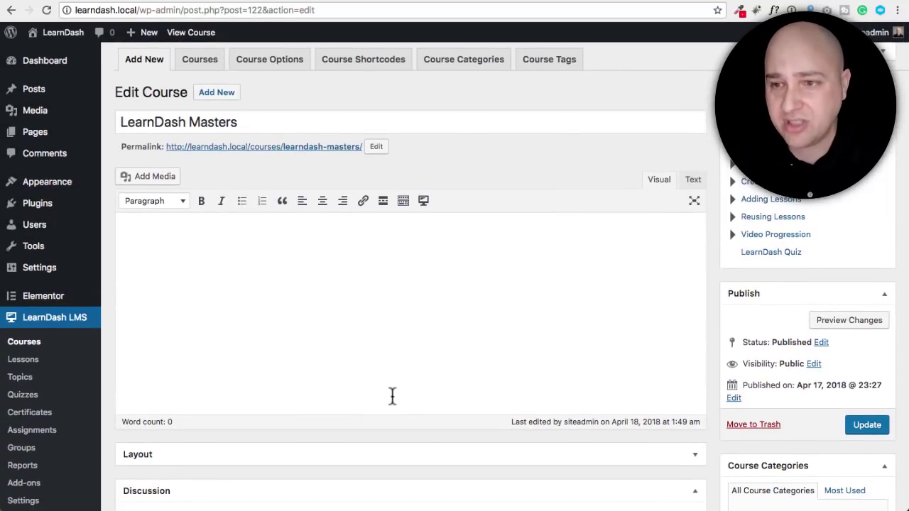
scroll(393, 396, "down", 10)
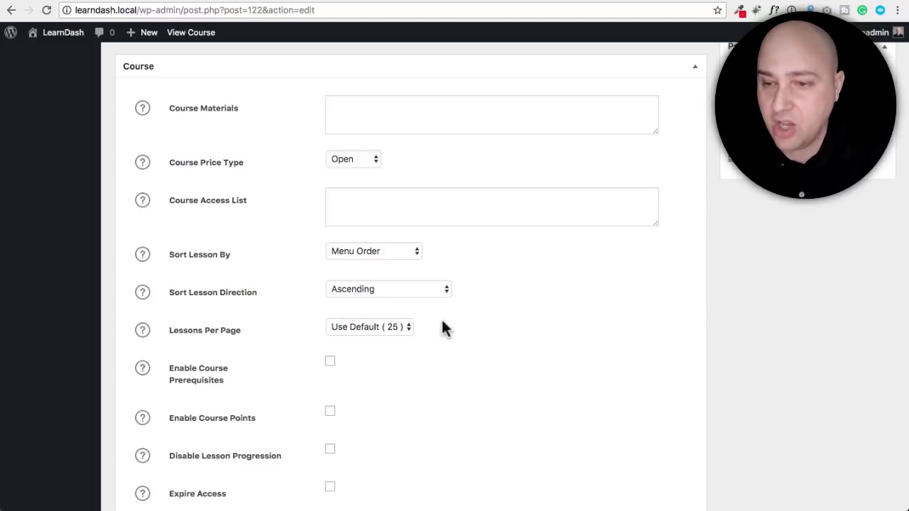
scroll(442, 325, "down", 3)
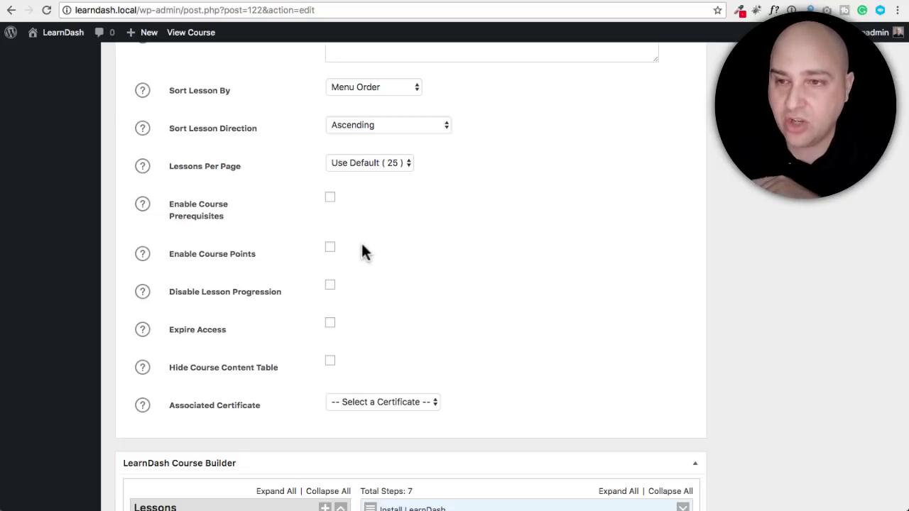
scroll(362, 245, "down", 5)
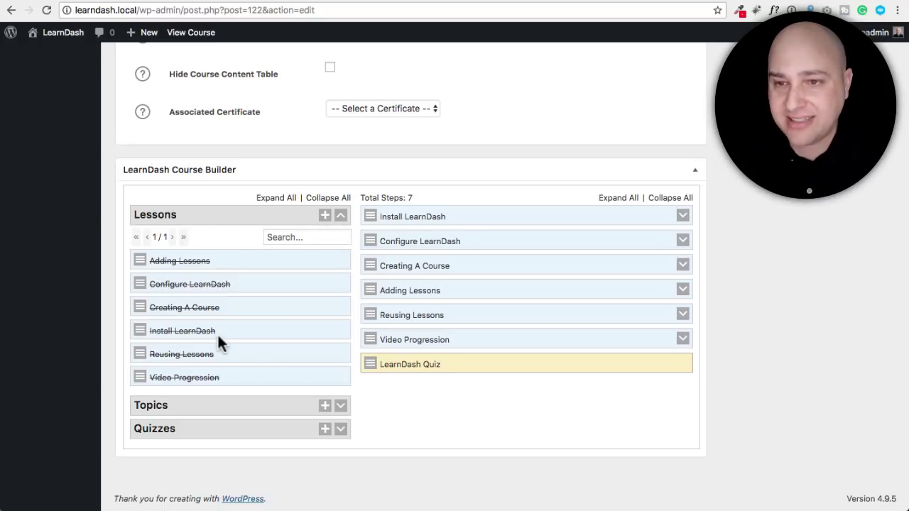
Create a new lesson titled "Setting Up Members Dashboard" in the Course Builder
left_click(325, 215)
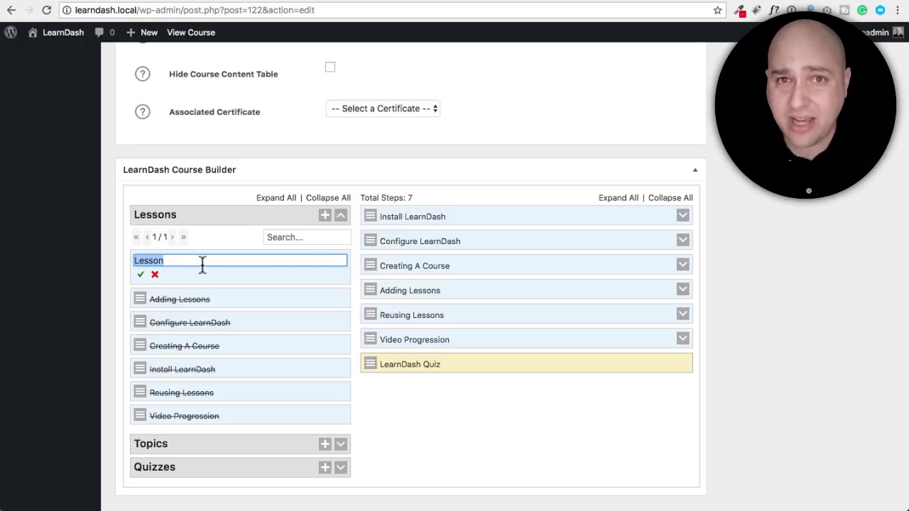
type("Setting Up Members Dashboard")
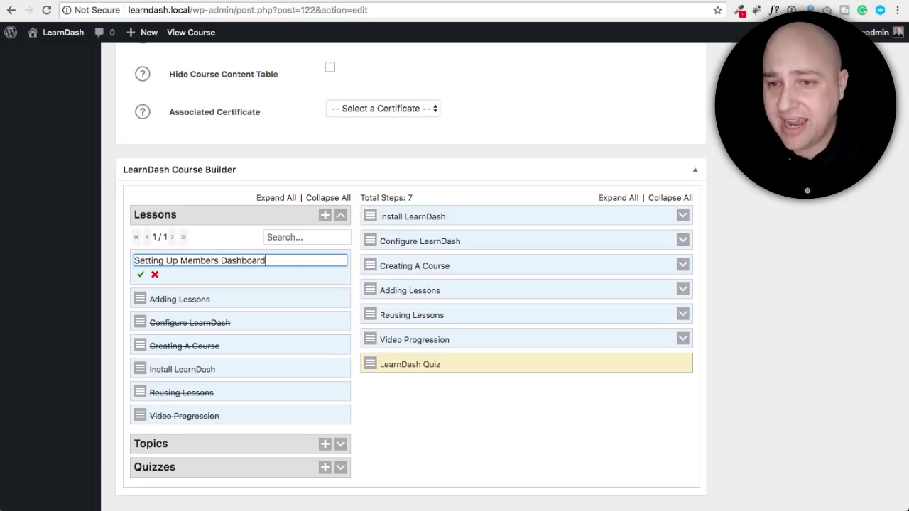
left_click(141, 275)
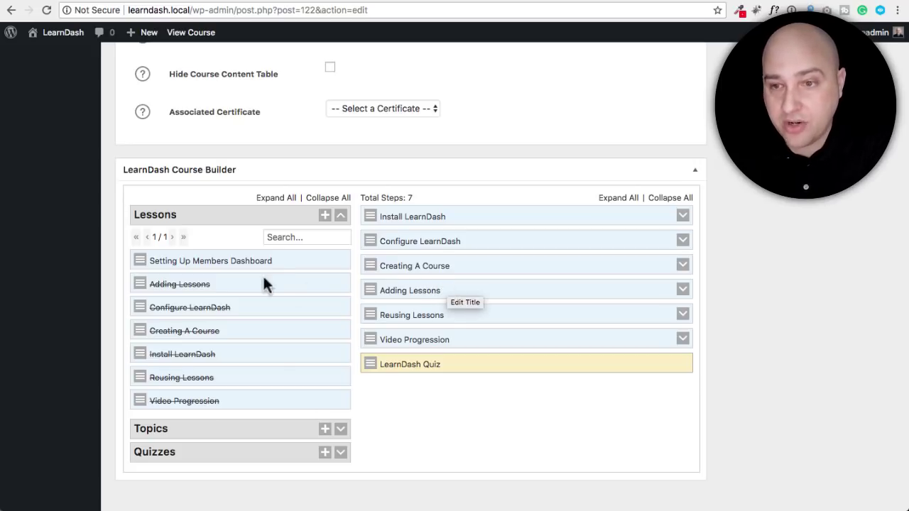
Place the Setting Up Members Dashboard lesson between Video Progression and LearnDash Quiz in the course outline, and update the course
mouse_move(138, 259)
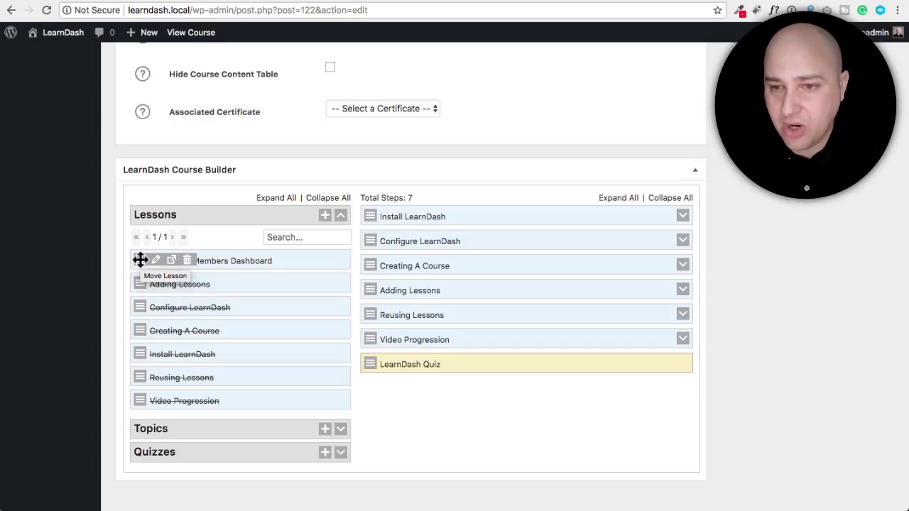
left_click_drag(139, 260, 389, 364)
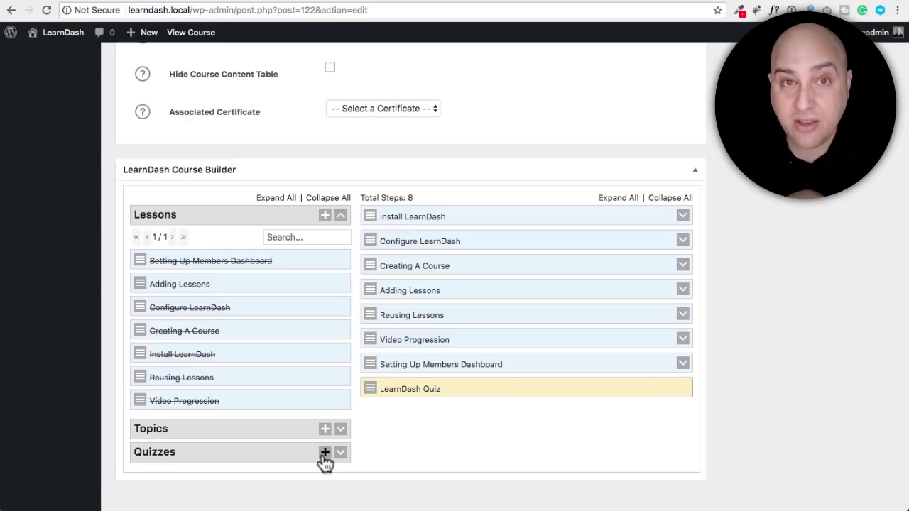
mouse_move(410, 392)
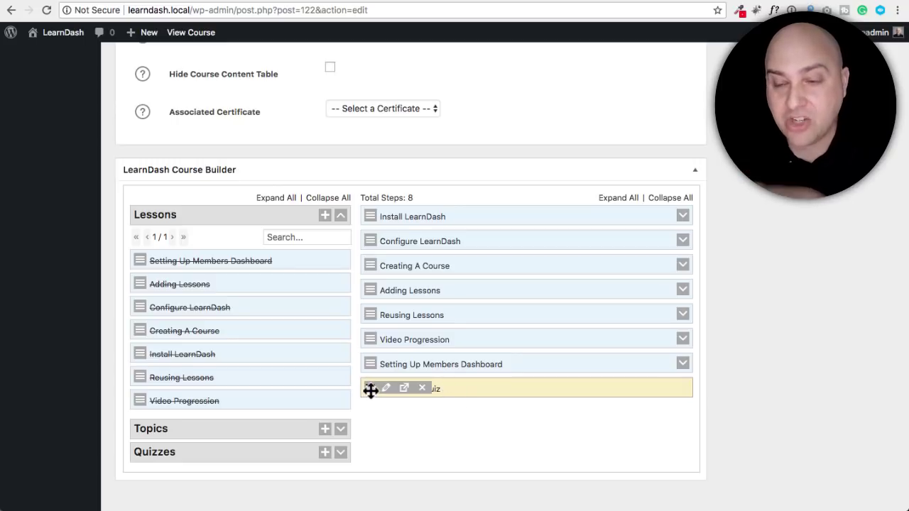
mouse_move(408, 365)
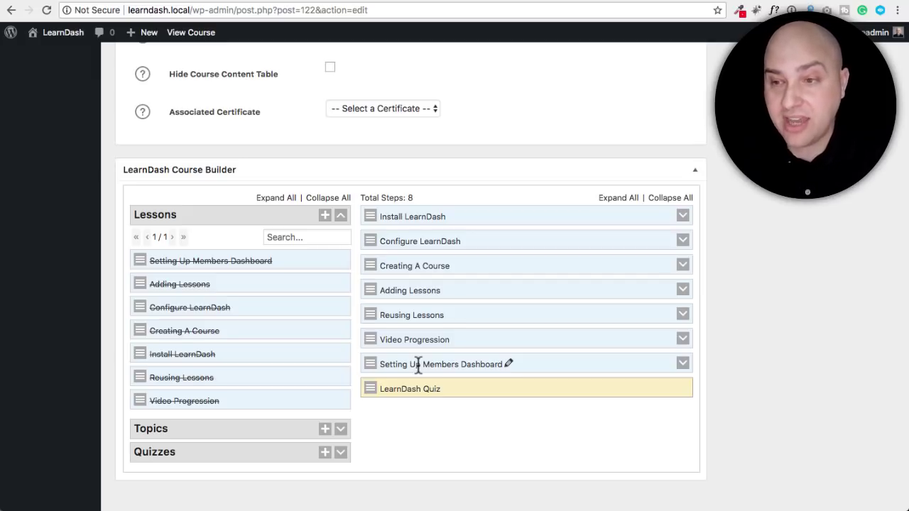
mouse_move(516, 347)
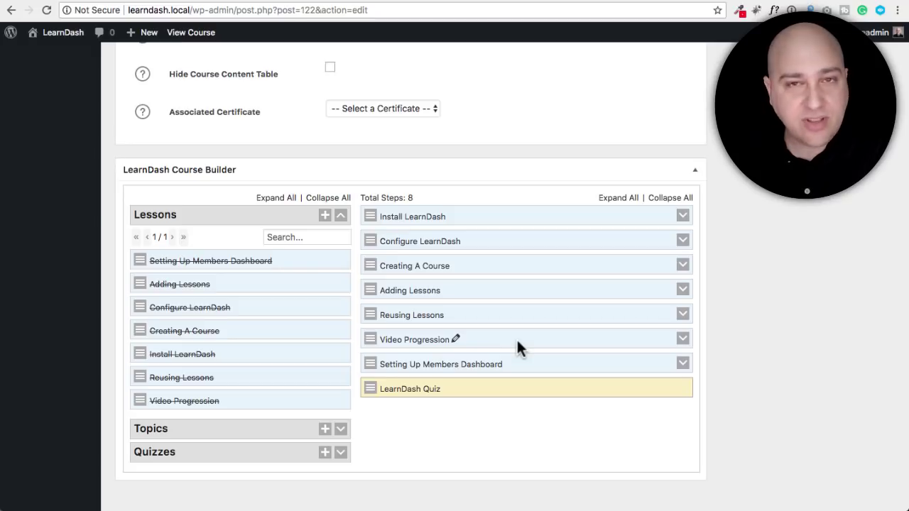
scroll(579, 335, "up", 15)
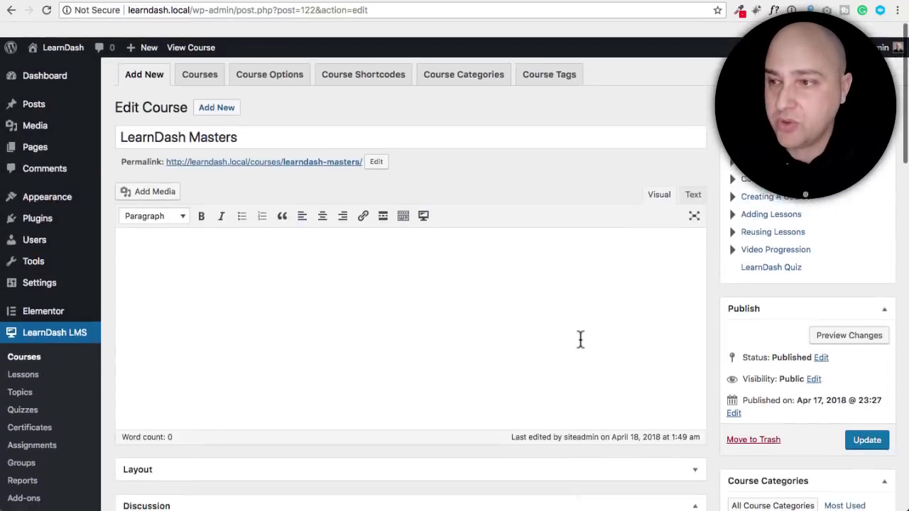
left_click(865, 426)
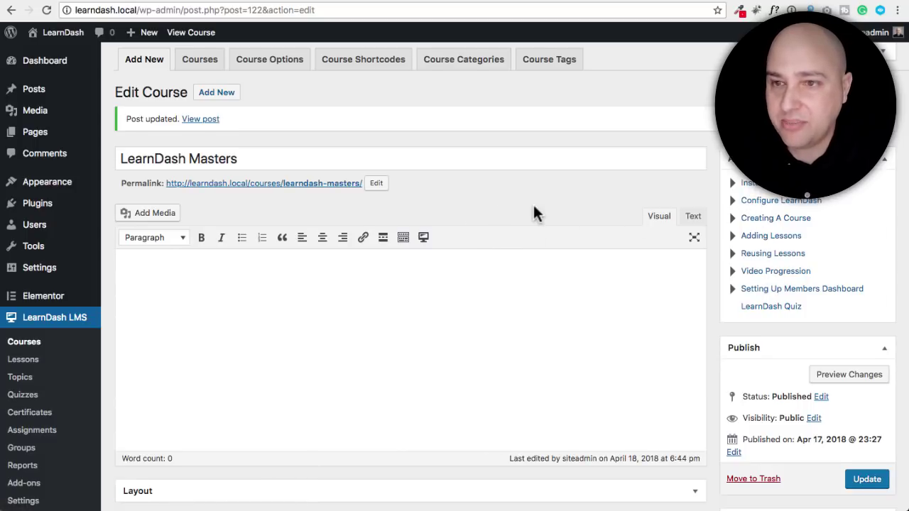
Open the Setting Up Members Dashboard lesson for editing from the course outline in the Course Builder
scroll(533, 211, "down", 10)
scroll(501, 208, "down", 13)
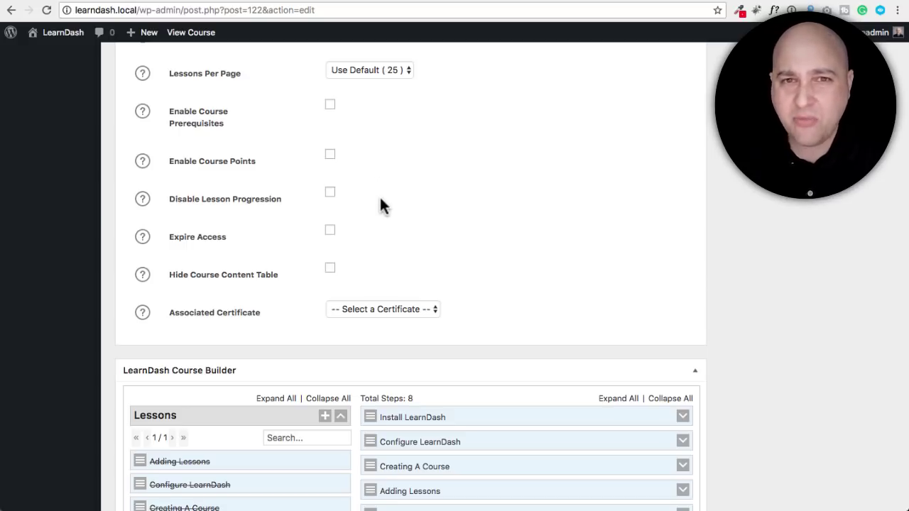
scroll(380, 206, "down", 5)
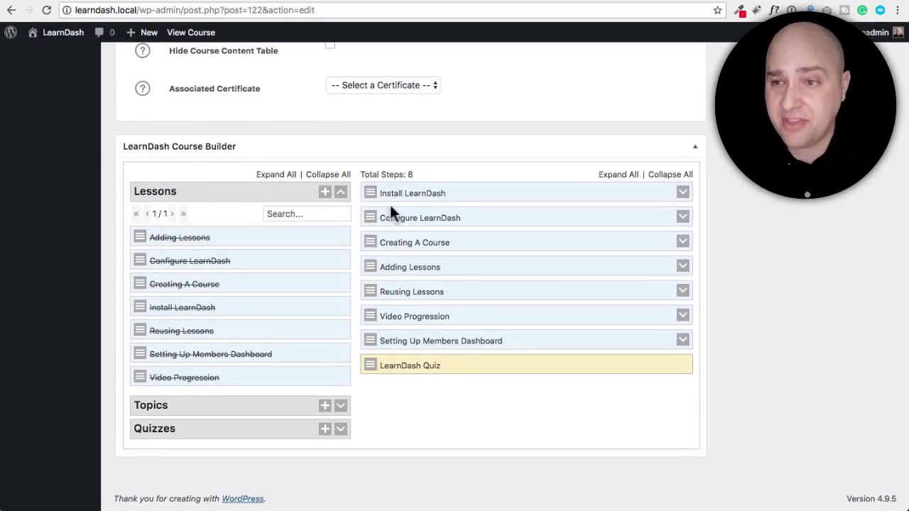
mouse_move(392, 339)
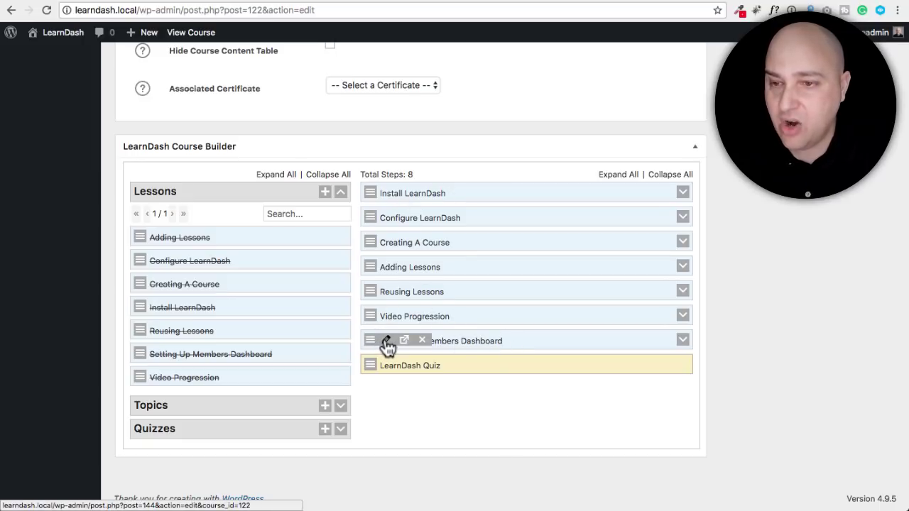
left_click(387, 342)
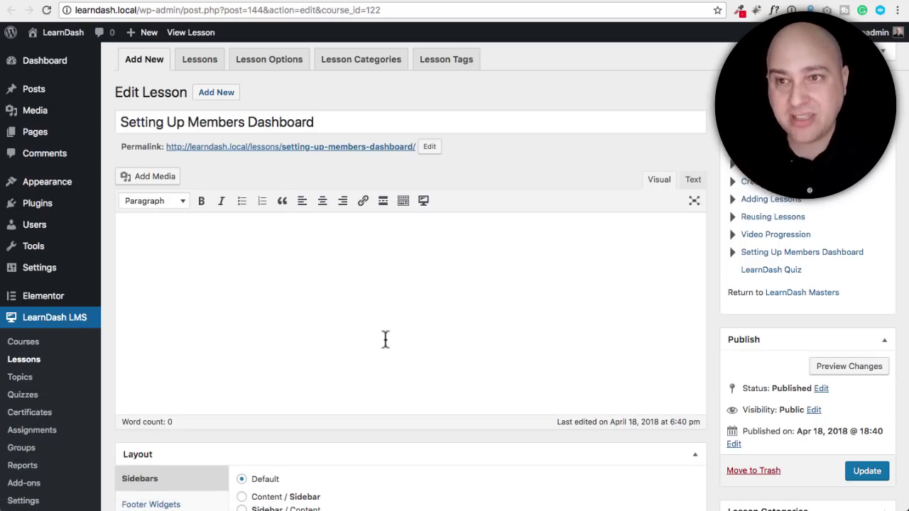
Review the lesson's content editor and its Lesson settings, including Lesson Materials and Associated Course
left_click(294, 287)
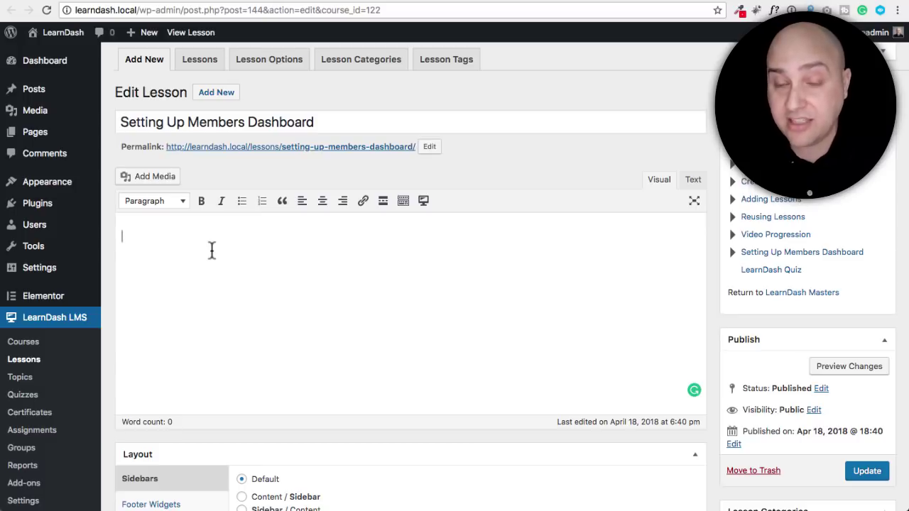
scroll(212, 250, "down", 15)
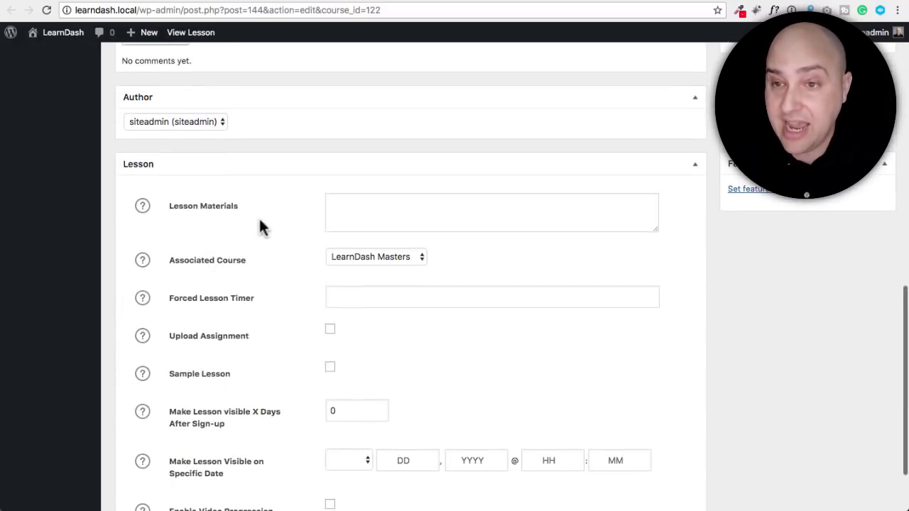
scroll(309, 159, "down", 1)
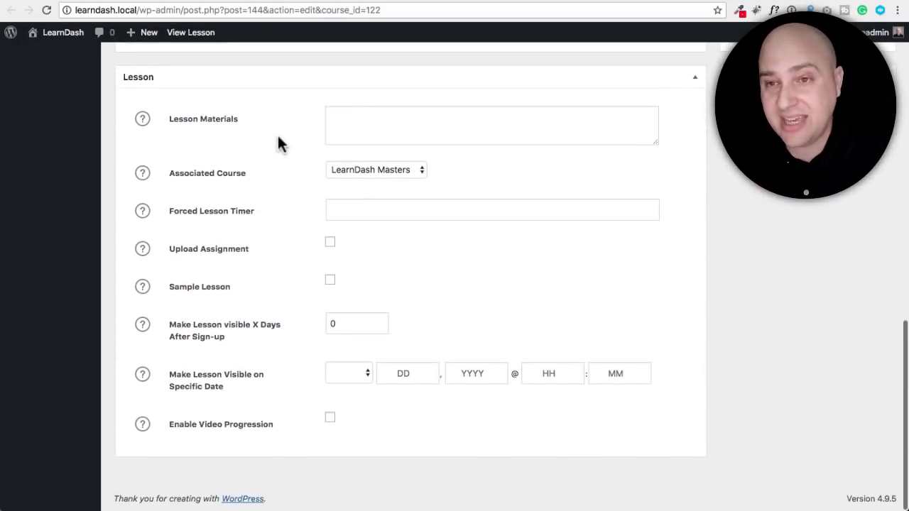
left_click(367, 119)
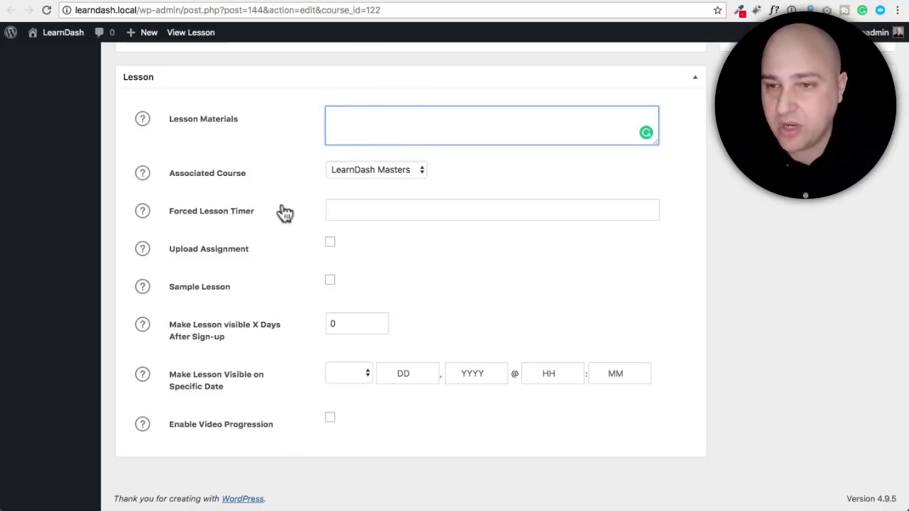
key("Tab")
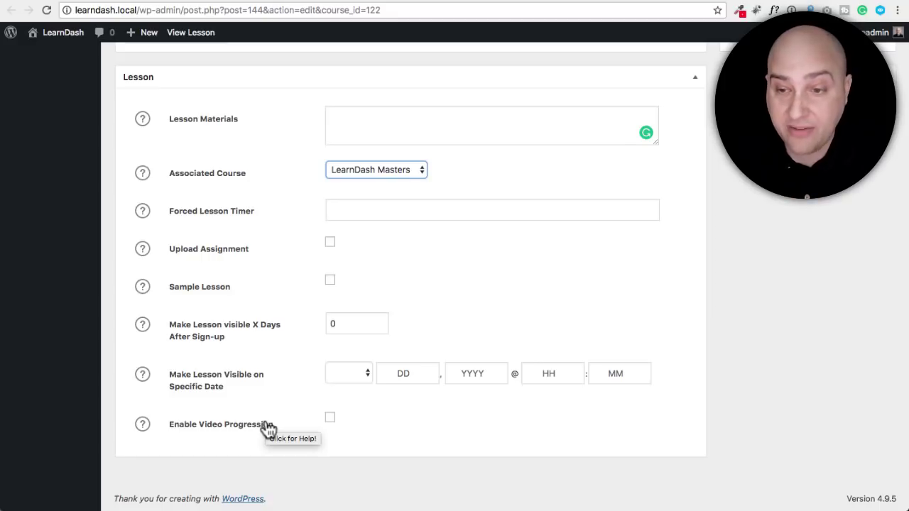
Show the help text for Enable Video Progression and enable that option for the lesson
left_click(143, 429)
scroll(227, 408, "down", 1)
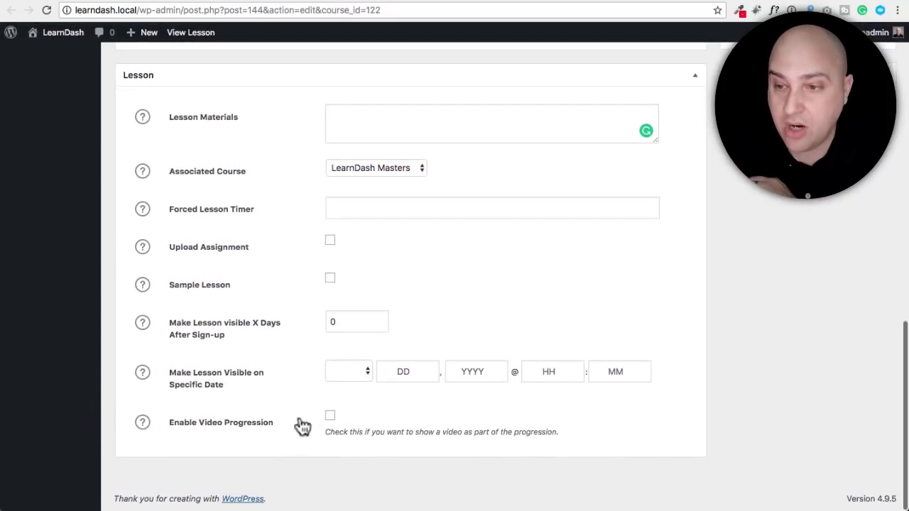
left_click(332, 418)
scroll(276, 362, "down", 3)
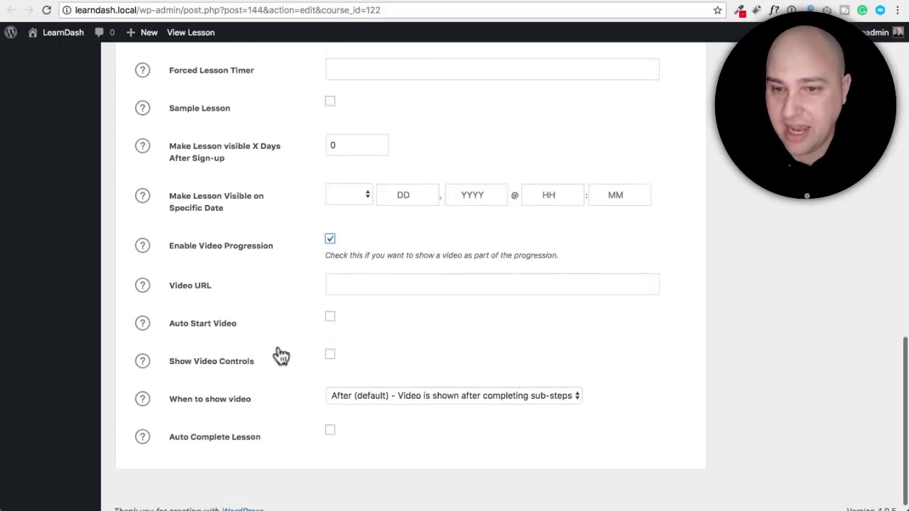
Show the help text for Video URL and examine the remaining video progression options
left_click(143, 275)
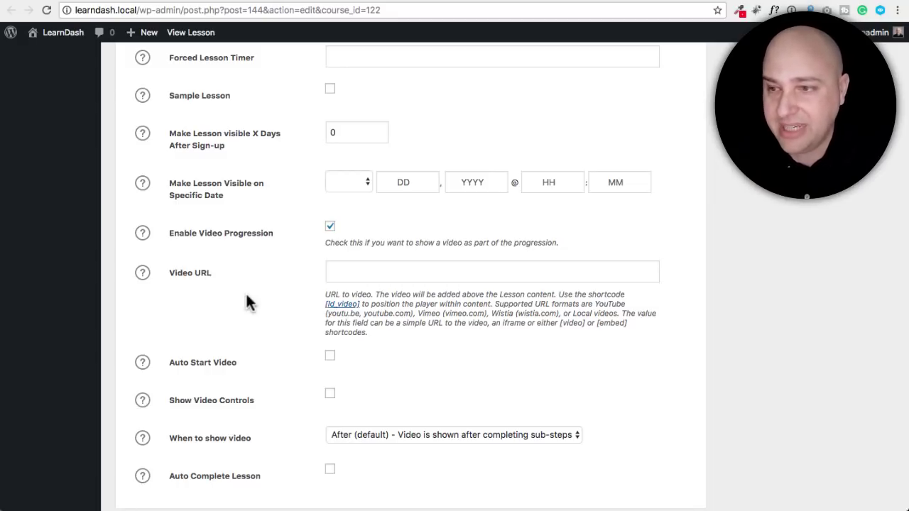
left_click(353, 272)
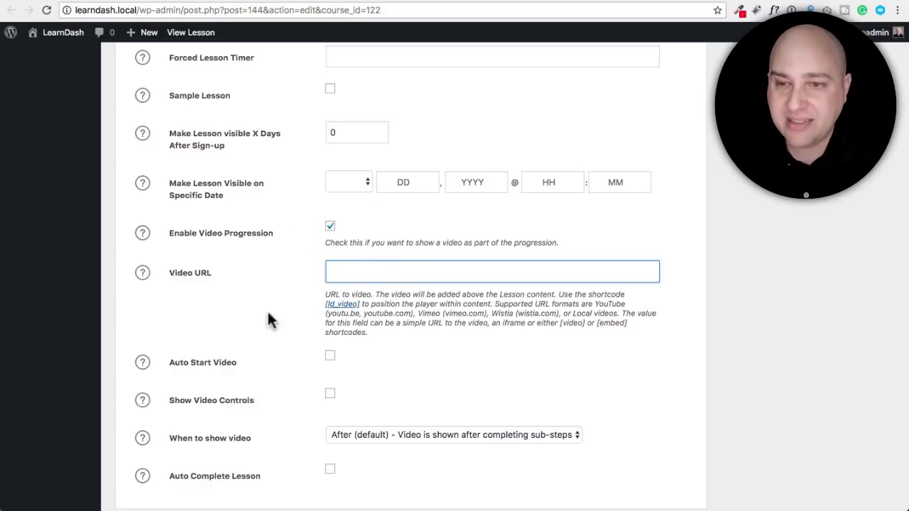
scroll(266, 375, "down", 2)
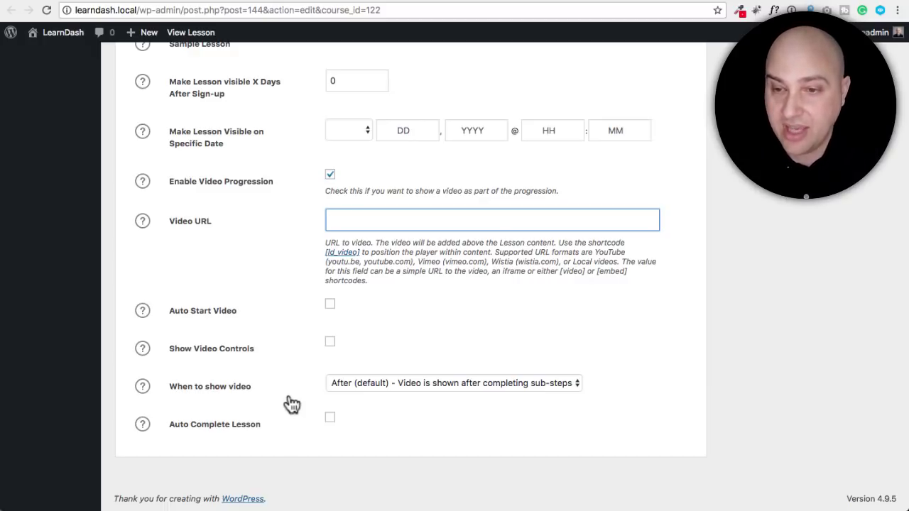
Open the LearnDash LMS settings and view the PayPal Settings, Translations and Custom Labels pages
scroll(288, 403, "up", 15)
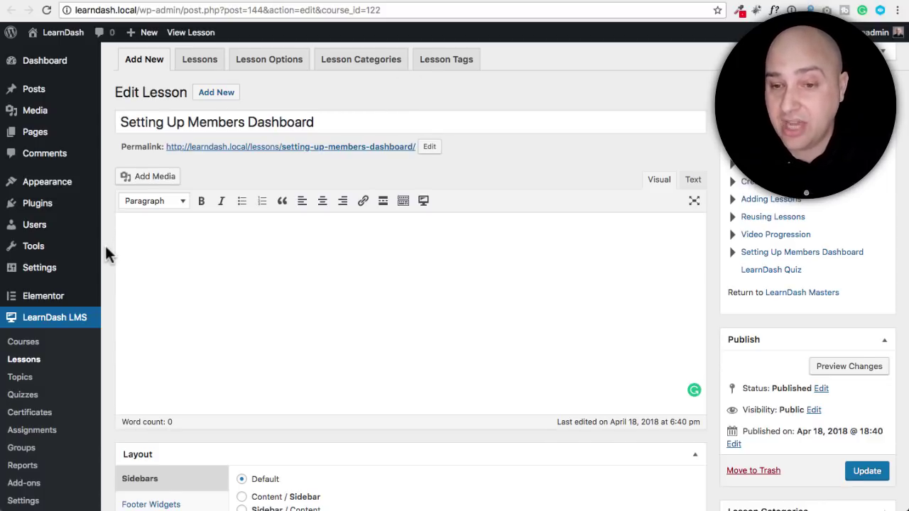
scroll(104, 244, "down", 5)
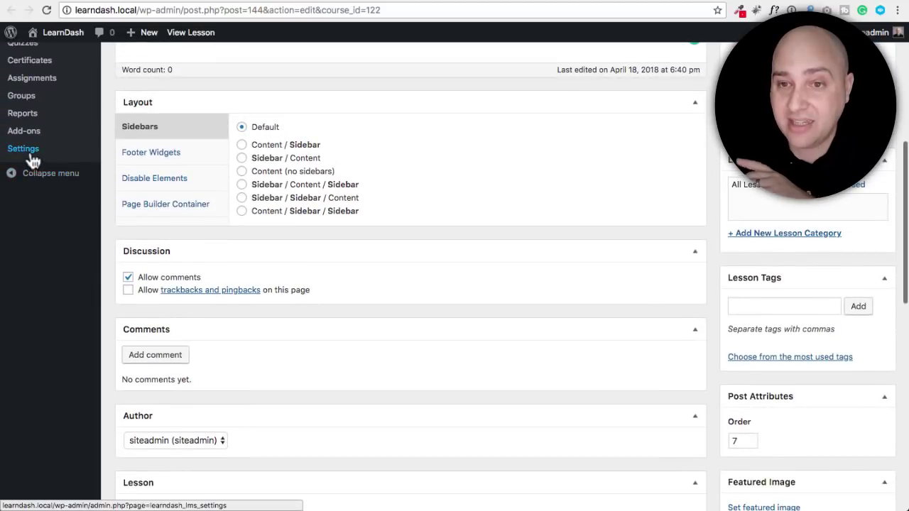
left_click(8, 152)
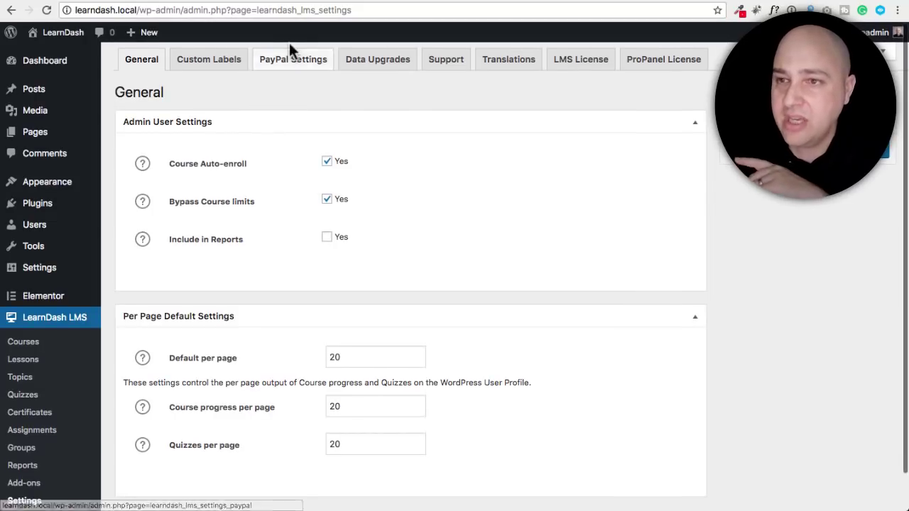
left_click(283, 65)
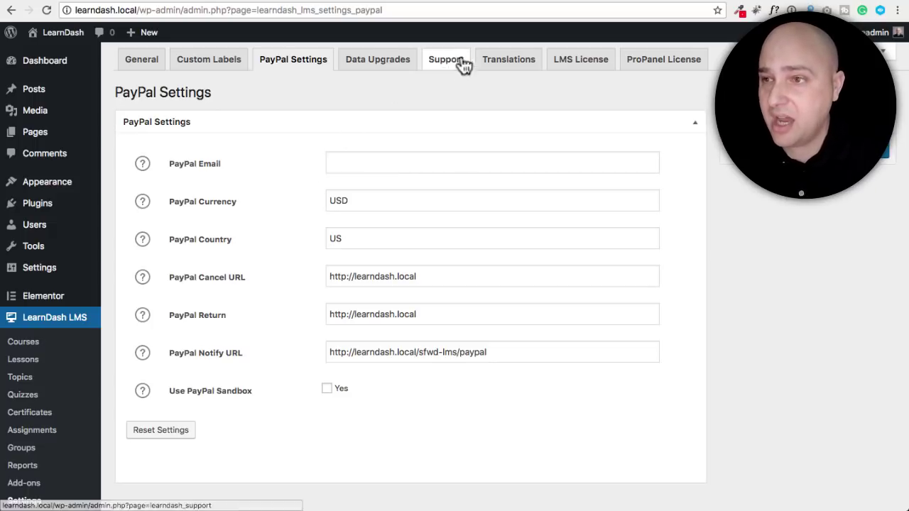
left_click(503, 63)
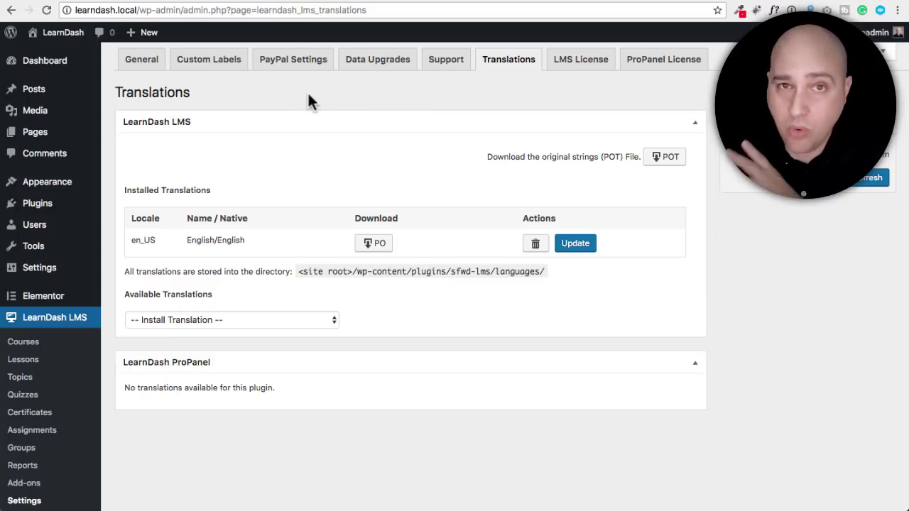
left_click(226, 66)
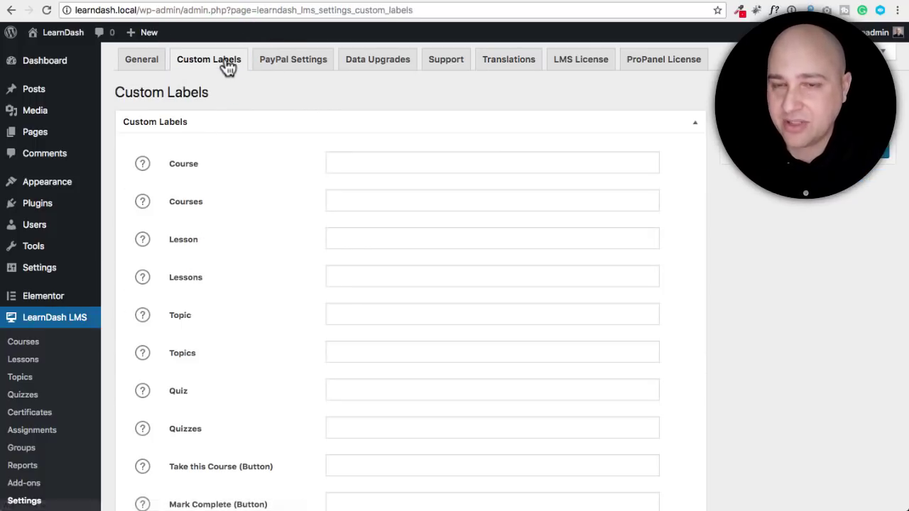
Review the Custom Labels fields, from Course and Lesson through the Click Here to Continue button
scroll(287, 145, "down", 2)
scroll(235, 142, "down", 1)
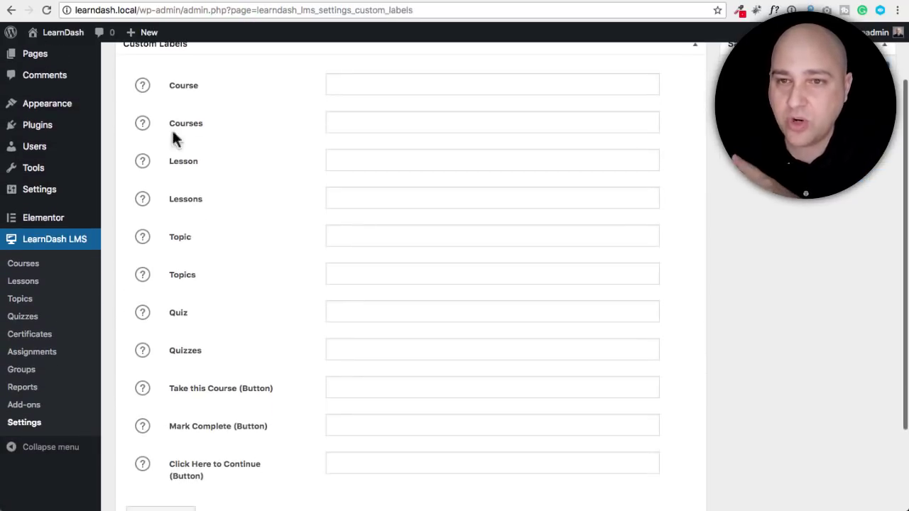
scroll(181, 185, "up", 2)
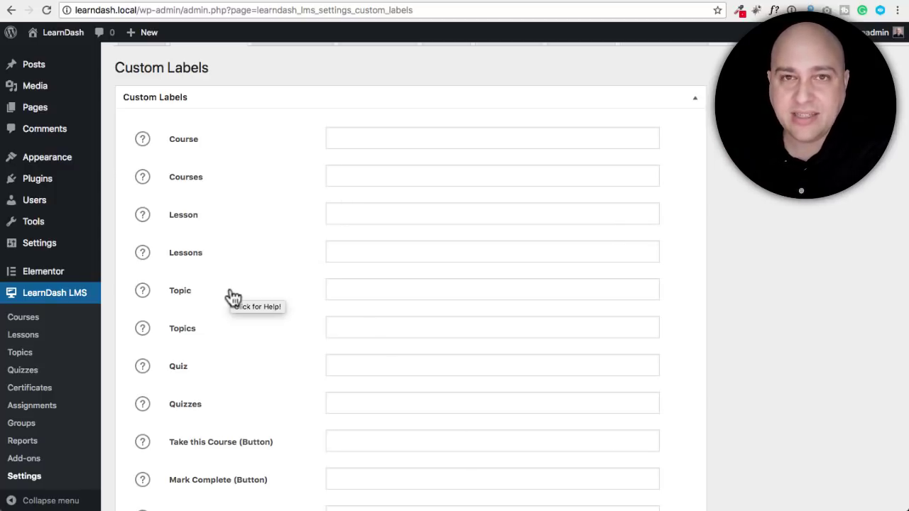
scroll(231, 297, "down", 5)
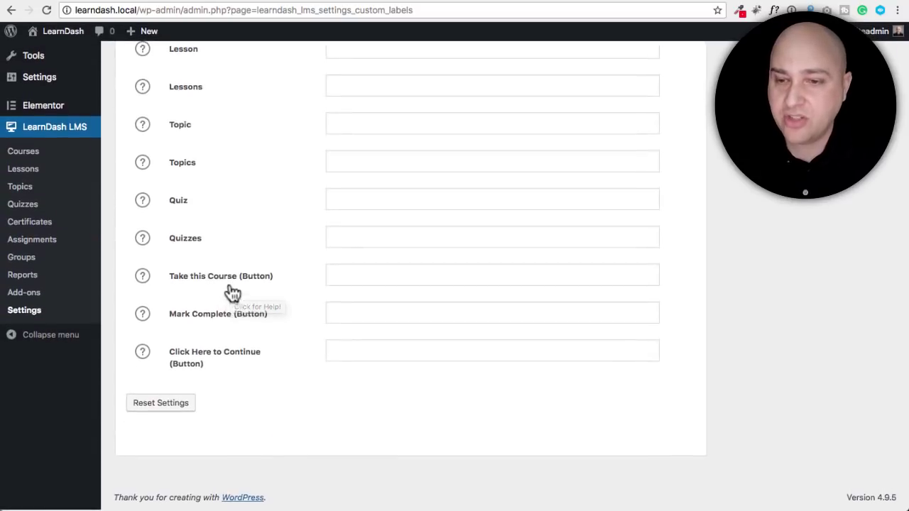
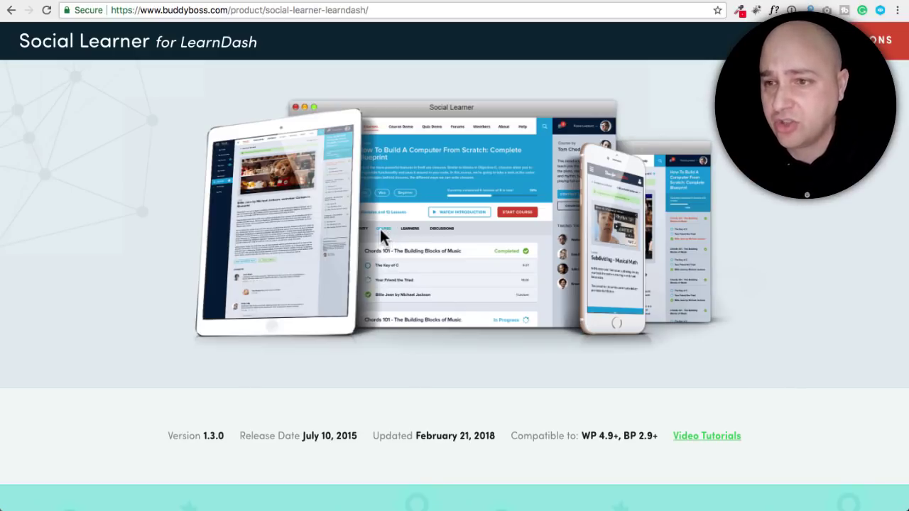
Look through the Social Learner for LearnDash product page, including its Powerful LMS Capabilities section
scroll(381, 234, "down", 15)
scroll(381, 237, "down", 2)
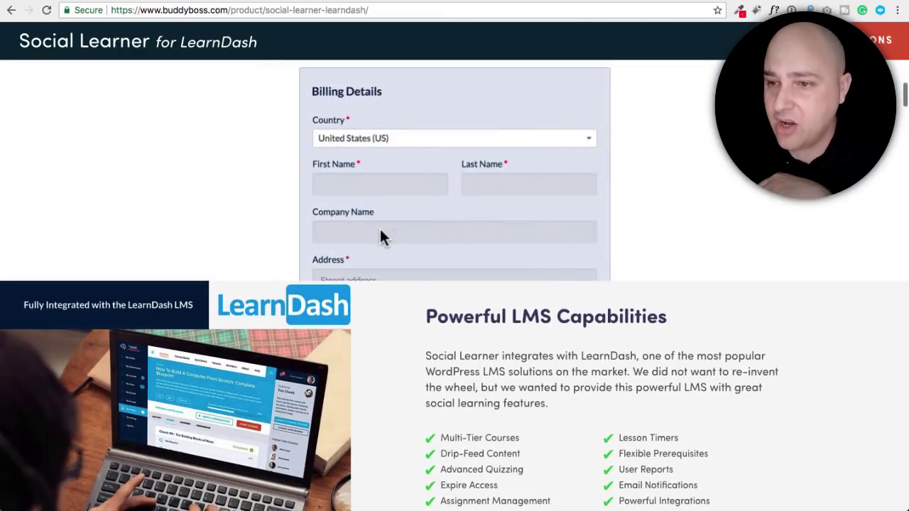
scroll(381, 236, "down", 5)
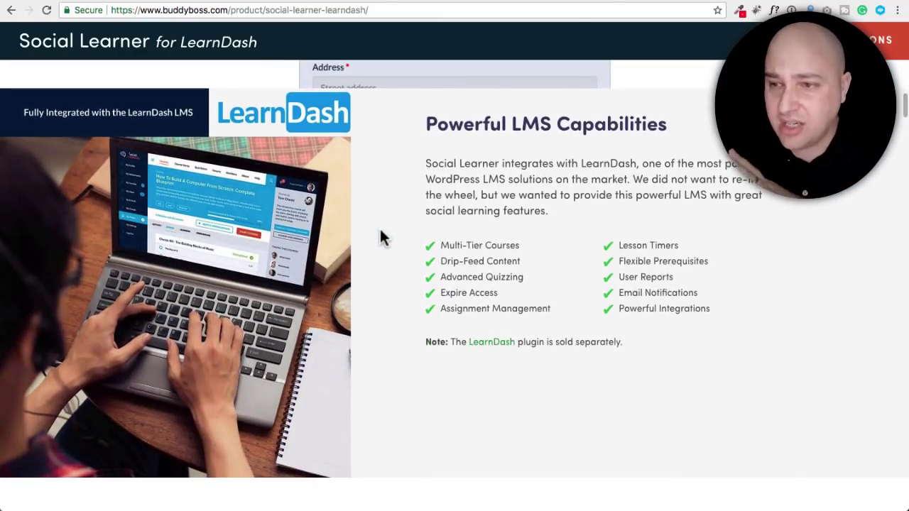
scroll(380, 236, "up", 1)
scroll(380, 226, "up", 20)
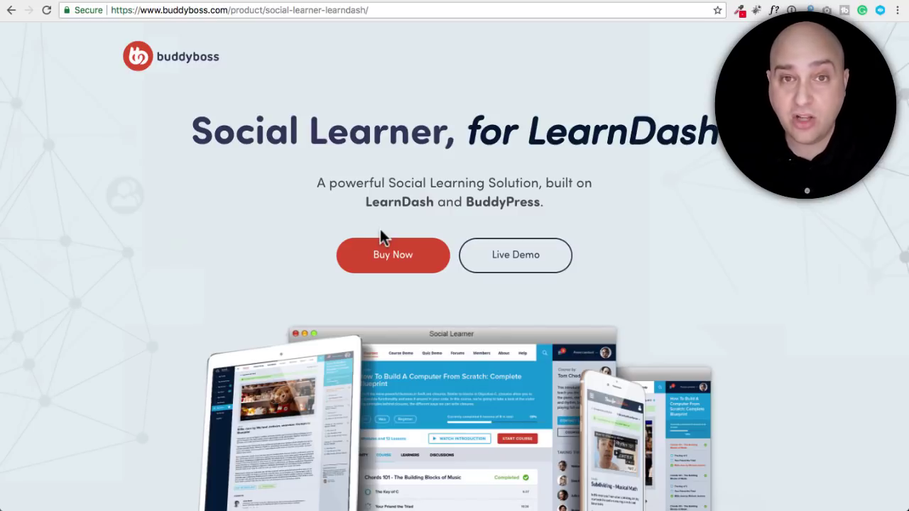
Switch to the Social Learner site's WordPress dashboard and open its list of installed plugins
left_click(370, 4)
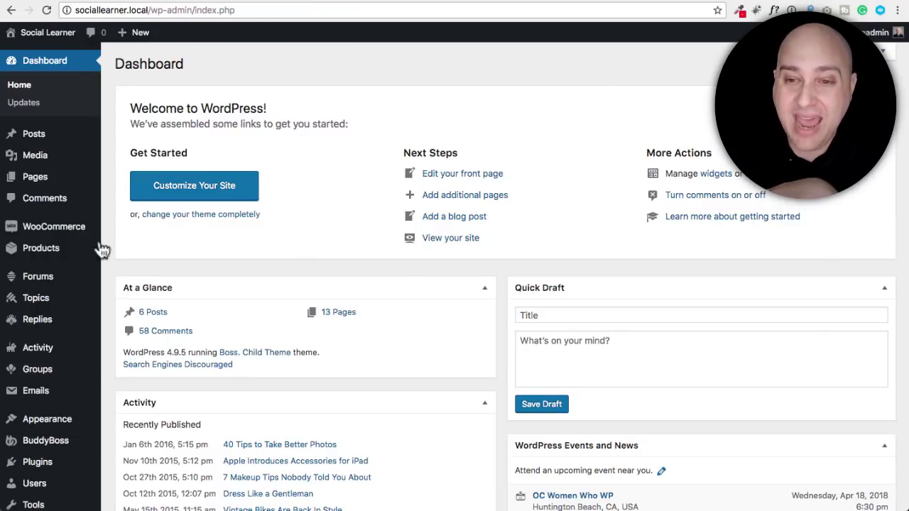
mouse_move(63, 284)
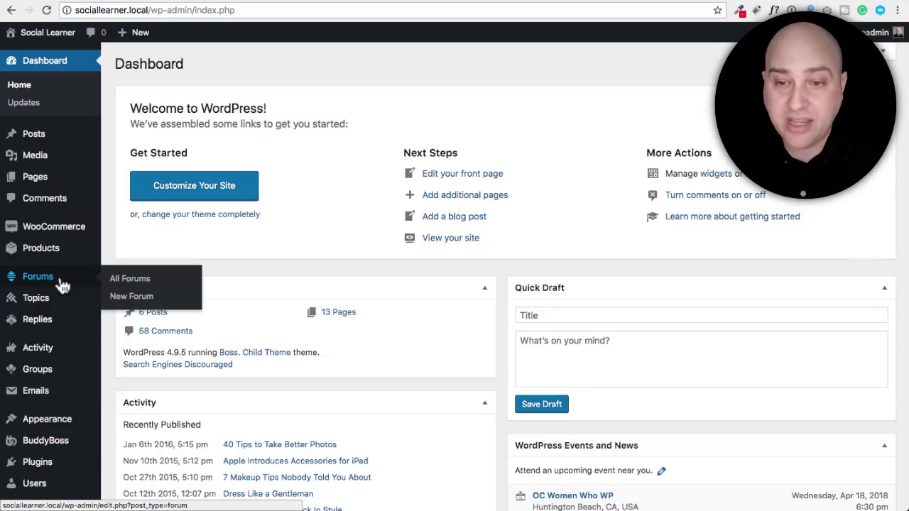
scroll(71, 426, "down", 3)
mouse_move(69, 366)
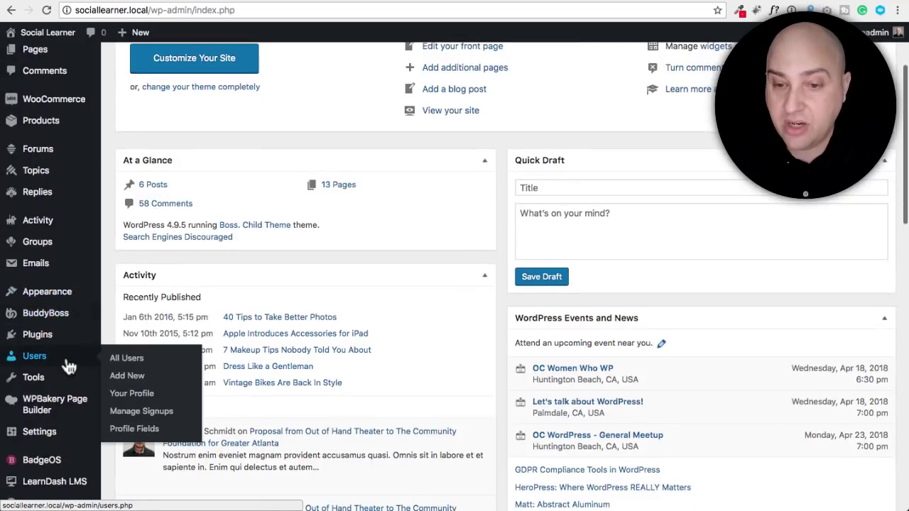
left_click(55, 339)
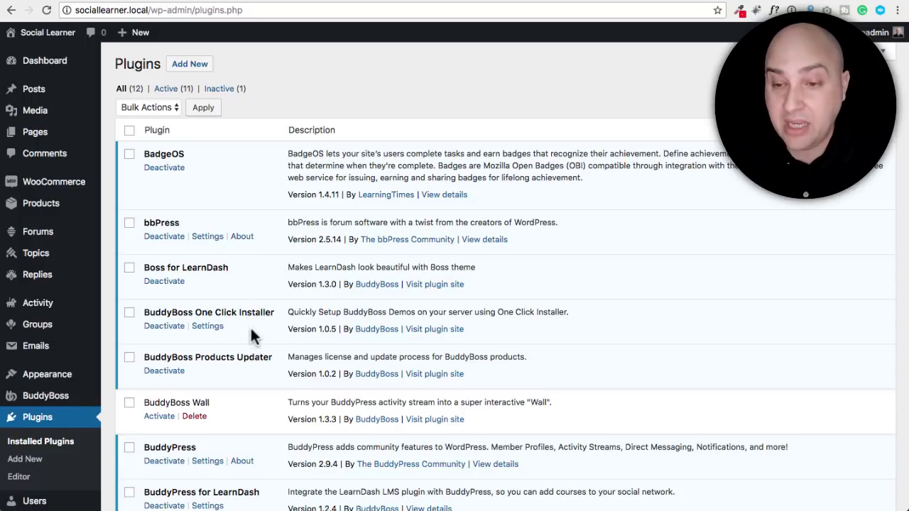
Examine the plugins used by the Social Learner site, from BadgeOS and BuddyPress to WPBakery Page Builder
scroll(242, 336, "down", 3)
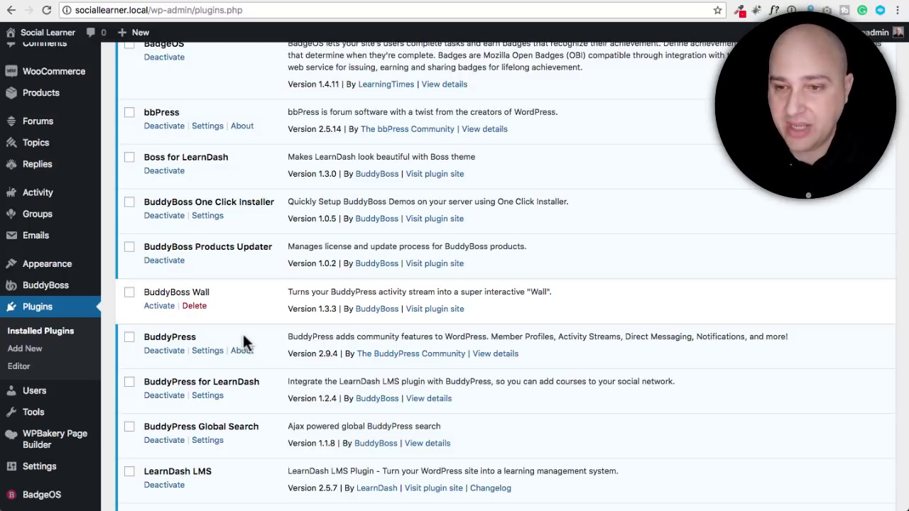
scroll(252, 324, "down", 5)
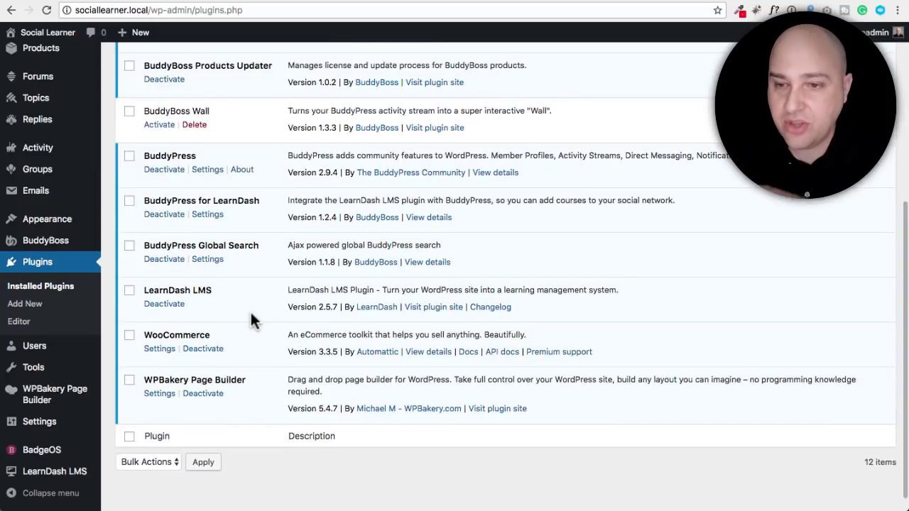
scroll(250, 316, "up", 3)
scroll(251, 312, "down", 2)
scroll(252, 320, "down", 4)
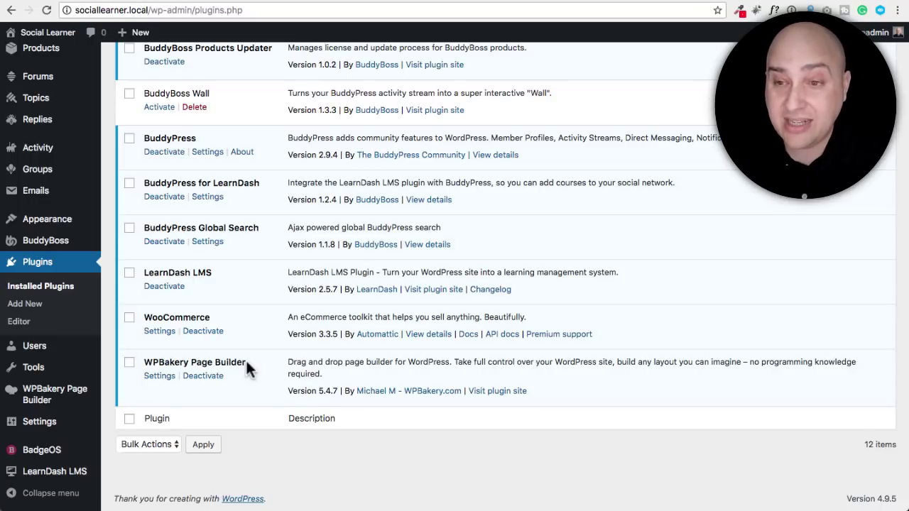
scroll(245, 359, "up", 5)
scroll(246, 360, "down", 5)
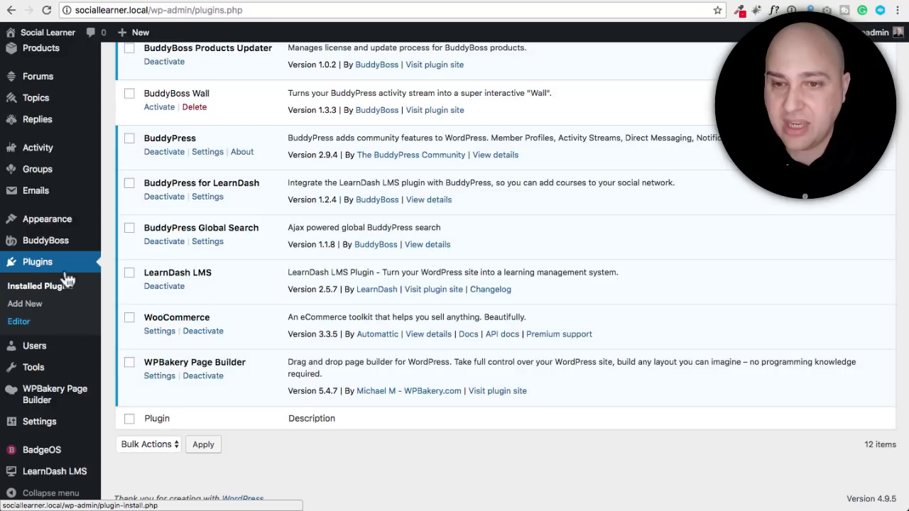
View the Boss Theme options and look through the Social Learner site's public homepage
mouse_move(43, 244)
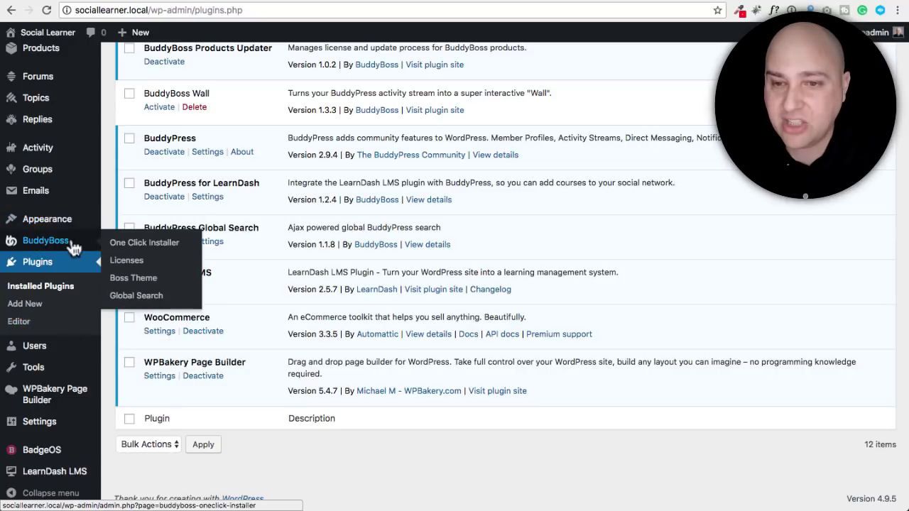
left_click(131, 281)
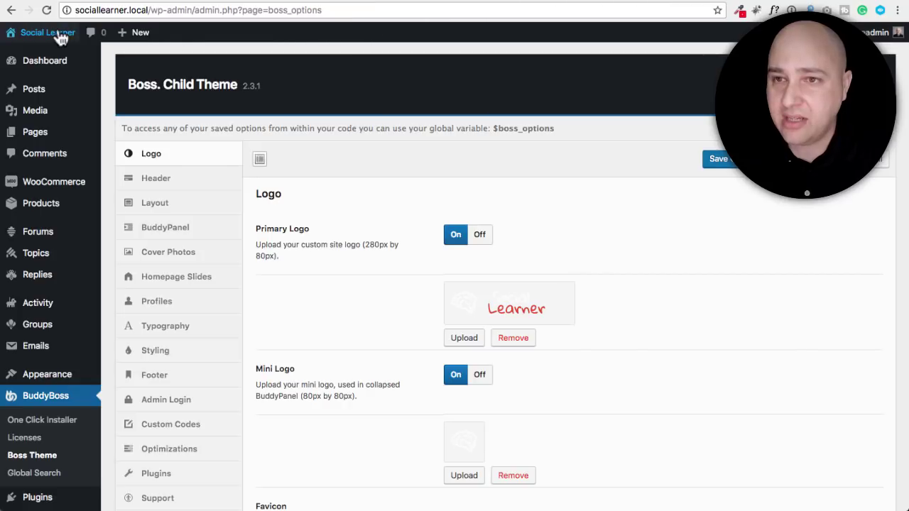
mouse_move(28, 33)
left_click(32, 57)
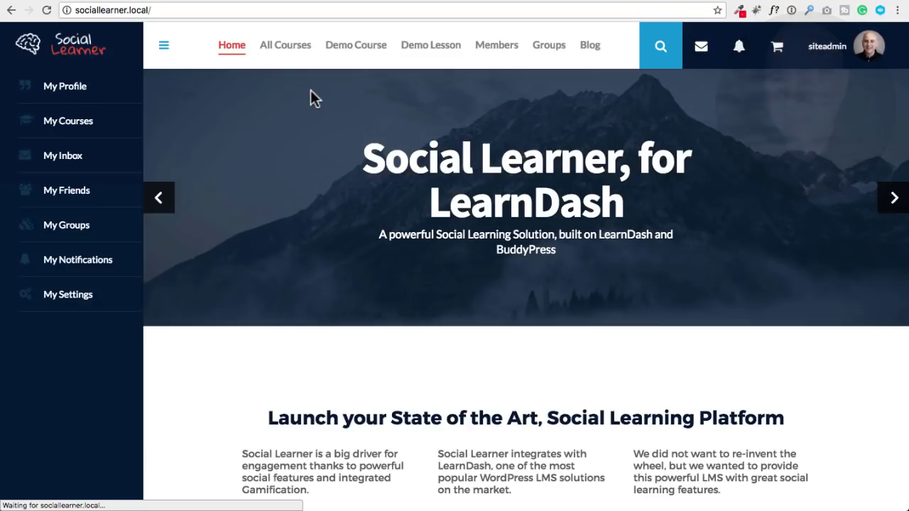
scroll(311, 93, "down", 1)
scroll(311, 93, "down", 6)
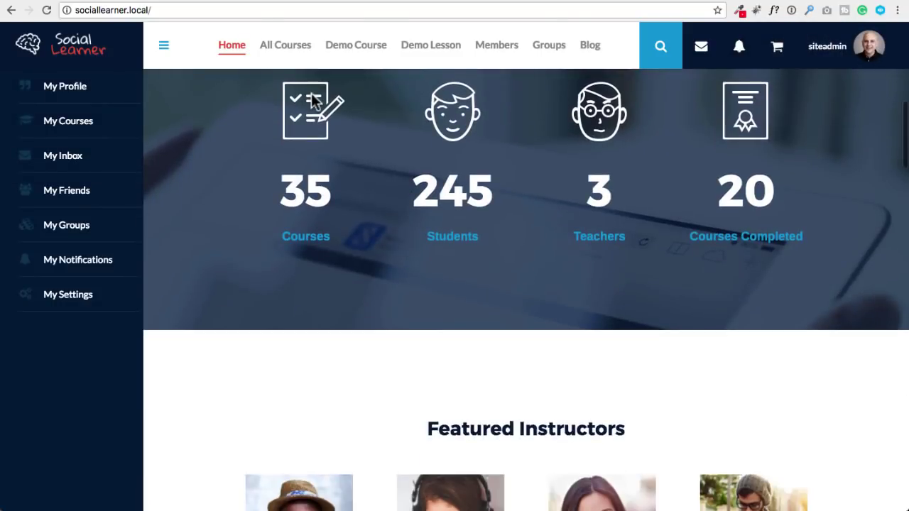
scroll(311, 93, "up", 8)
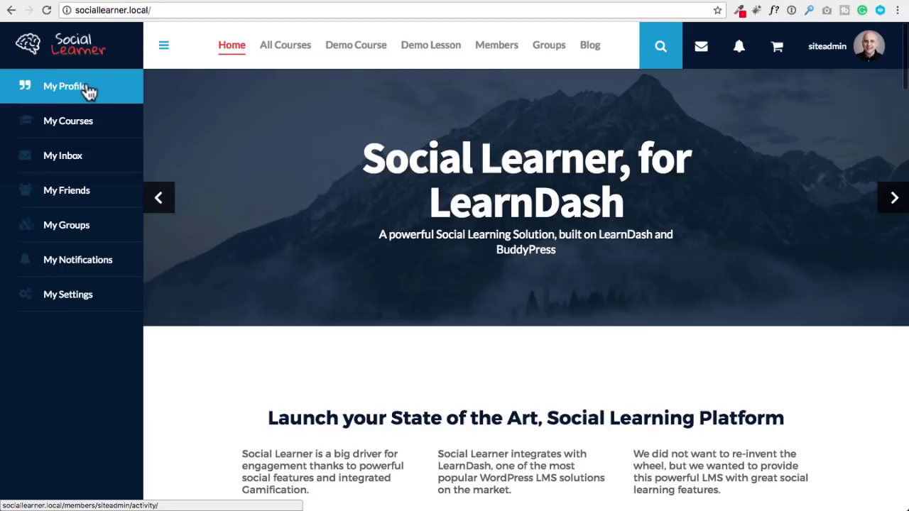
View the member's registered courses on the My Courses profile page
left_click(68, 123)
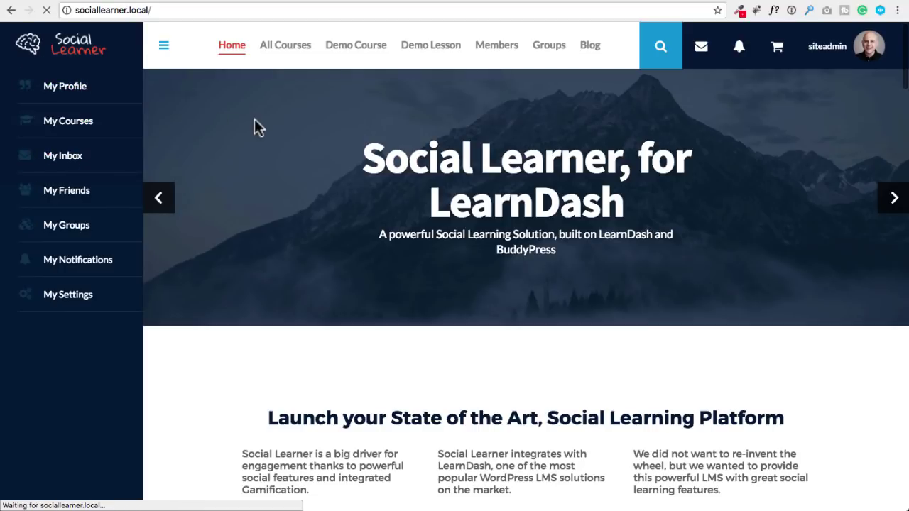
scroll(291, 167, "down", 3)
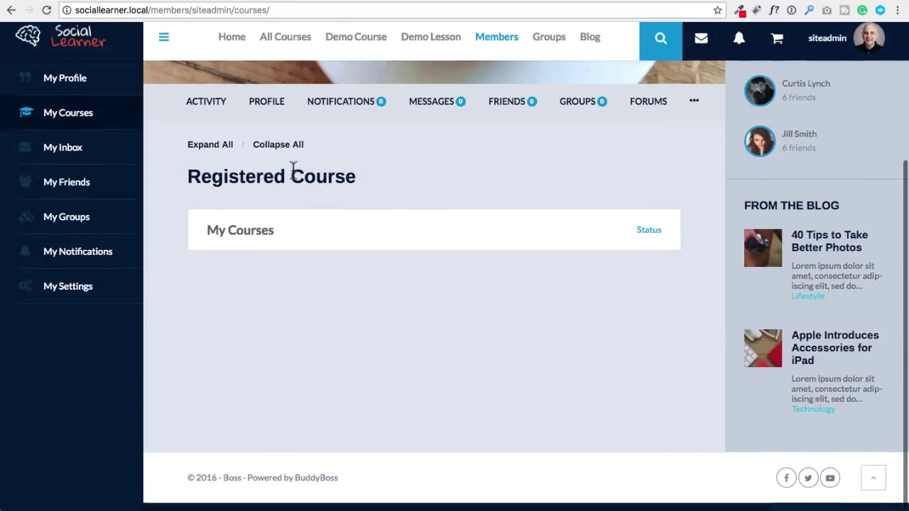
scroll(291, 168, "up", 3)
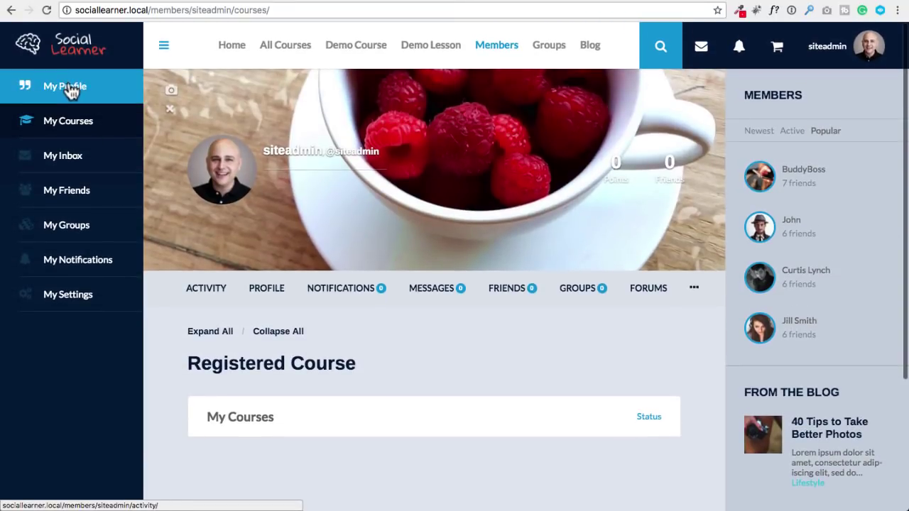
Open the Biology course from All Courses and review its course page
left_click(285, 46)
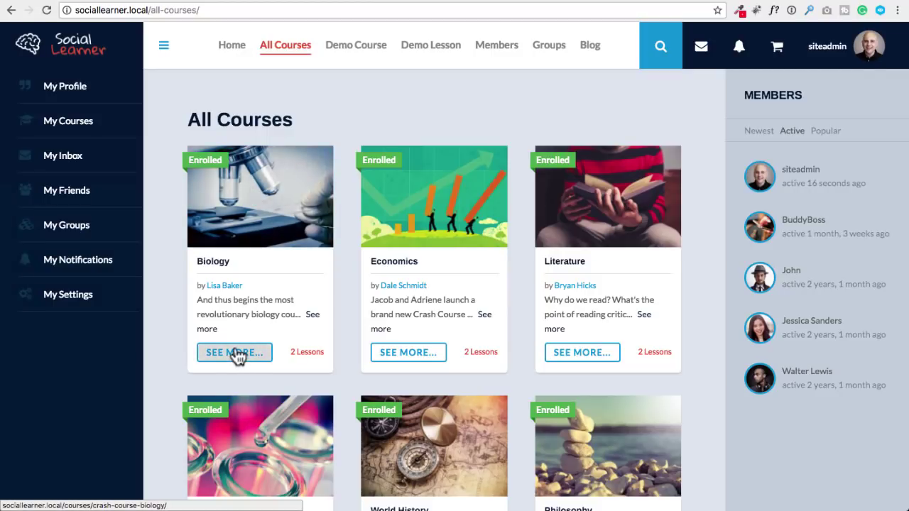
left_click(234, 355)
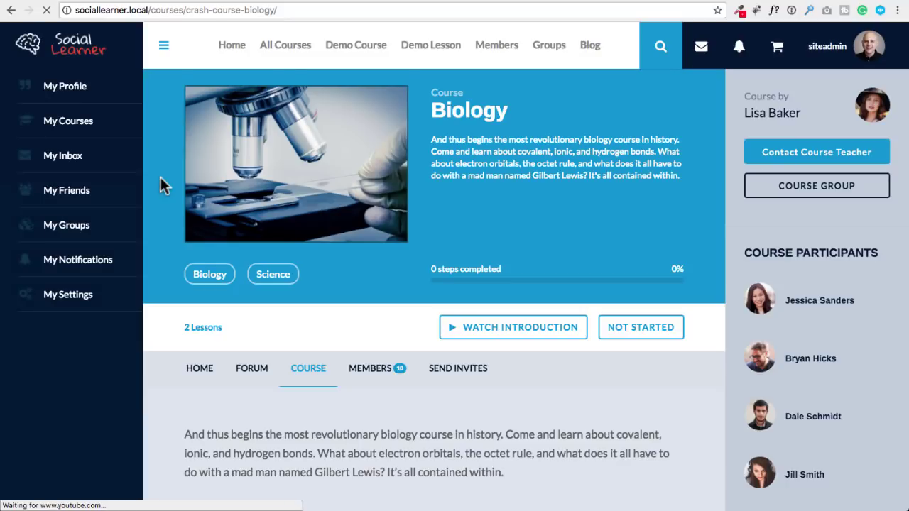
scroll(162, 185, "down", 2)
scroll(162, 184, "down", 5)
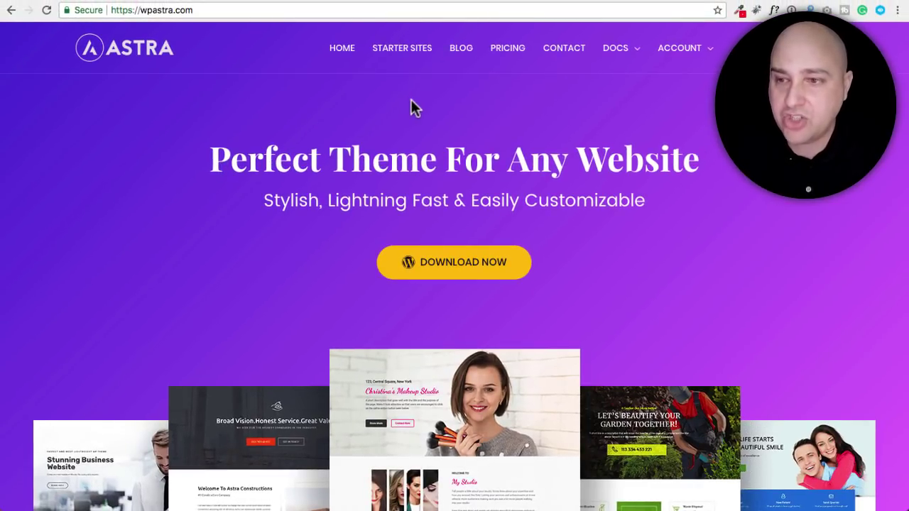
Look over the Astra theme's homepage and browse its Starter Sites for Elementor
scroll(411, 99, "down", 5)
scroll(411, 100, "up", 5)
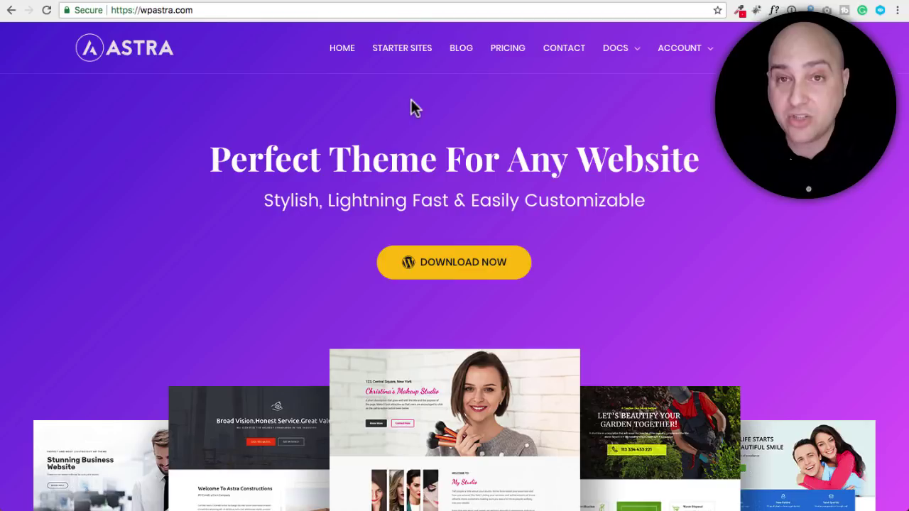
left_click(400, 57)
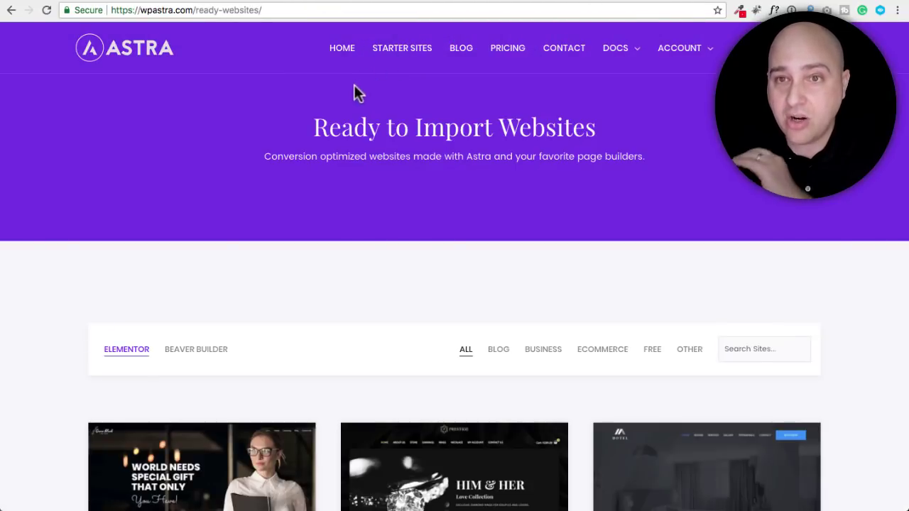
scroll(346, 100, "down", 1)
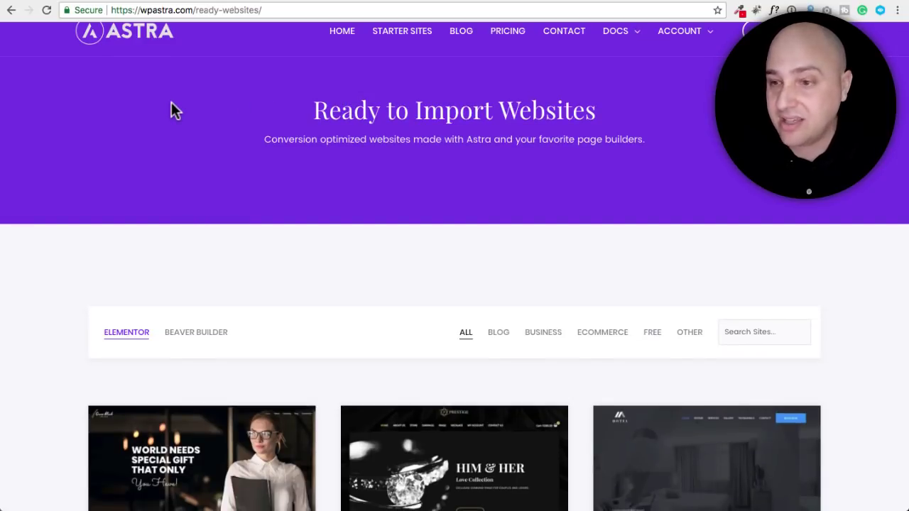
scroll(171, 103, "down", 5)
scroll(171, 105, "down", 5)
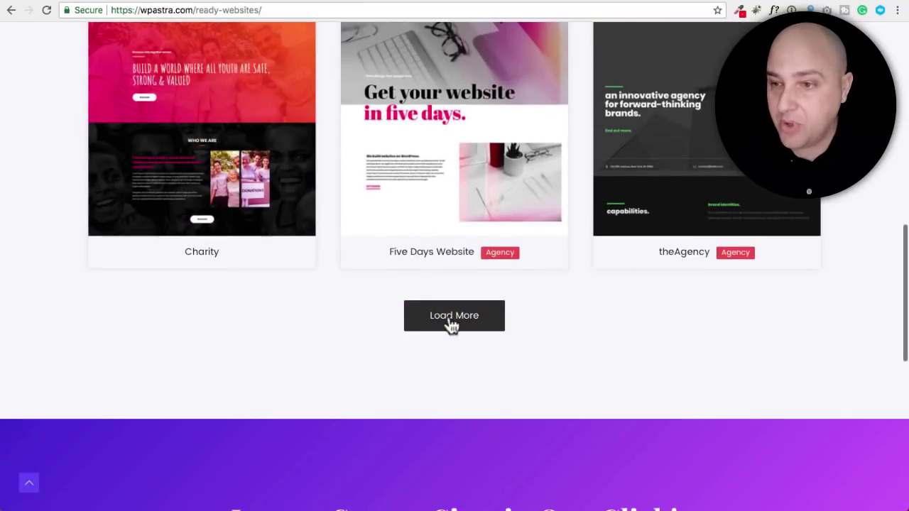
Load more Astra starter sites and view the templates around eCourse and Coach
left_click(450, 321)
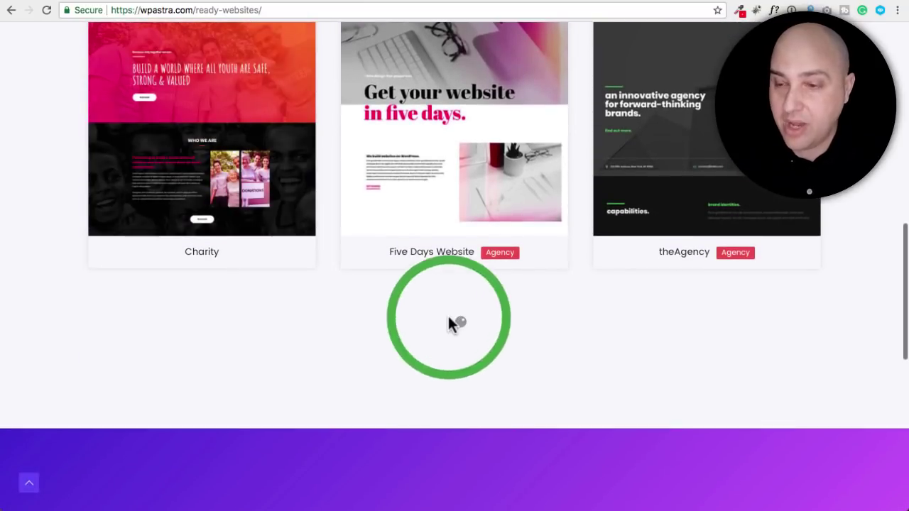
scroll(326, 267, "down", 2)
scroll(326, 263, "down", 2)
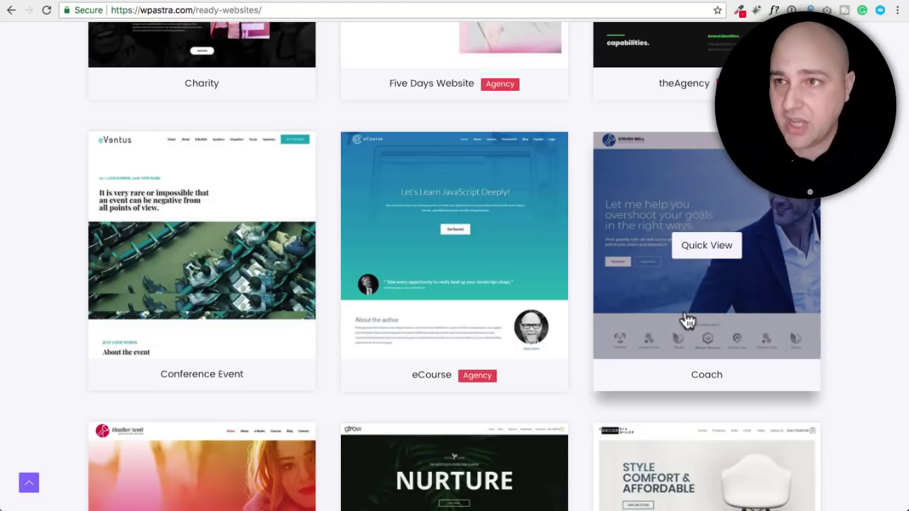
Switch back to the LearnDash Masters course editor and open the site's installed themes
left_click(522, 2)
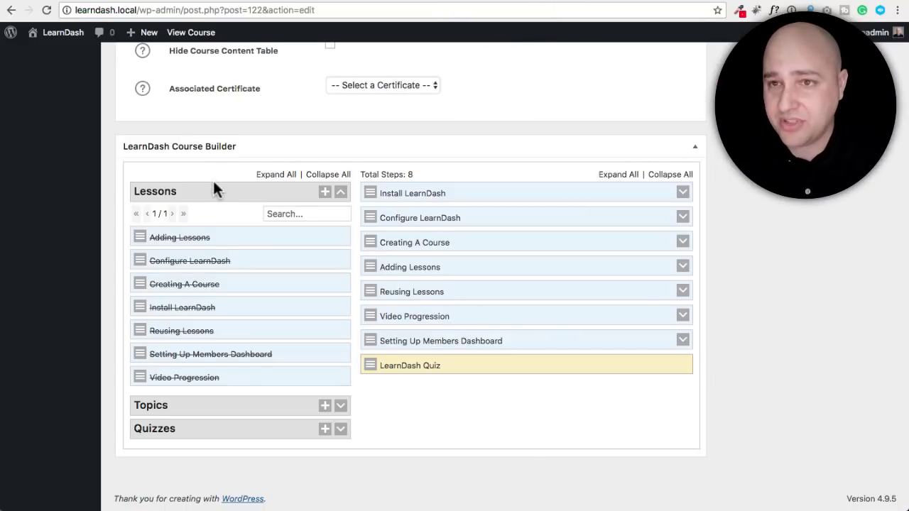
scroll(213, 178, "up", 20)
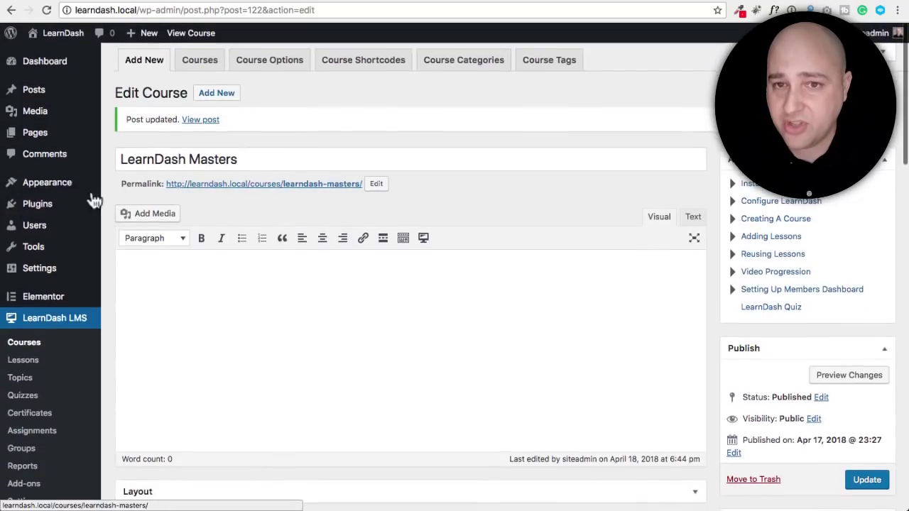
left_click(47, 183)
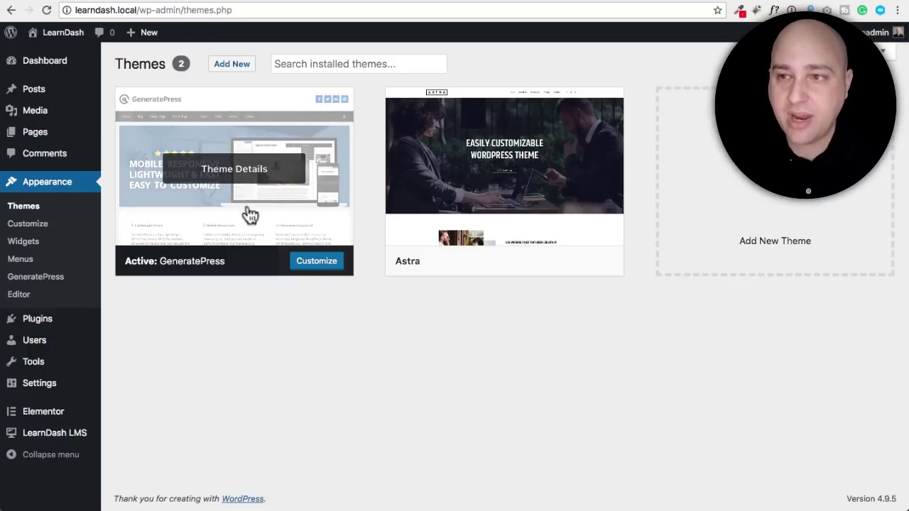
Activate the installed Astra theme in place of GeneratePress
mouse_move(454, 277)
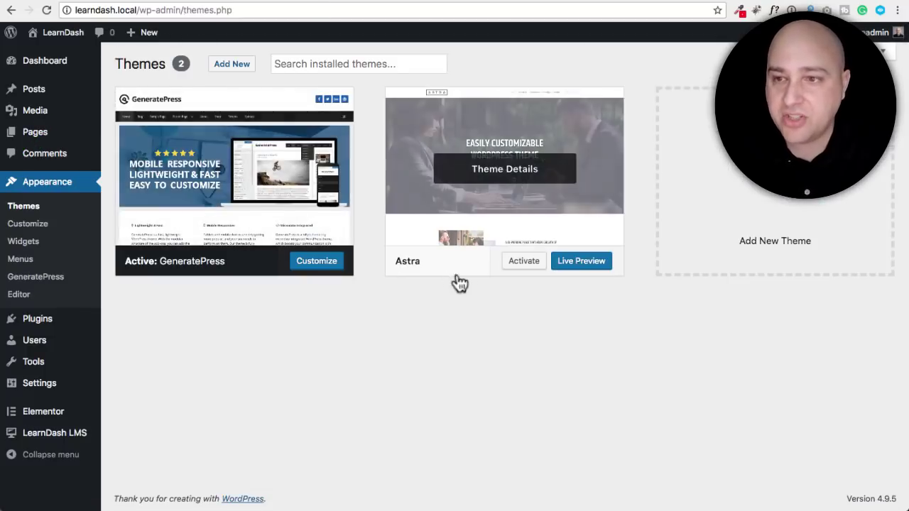
left_click(524, 263)
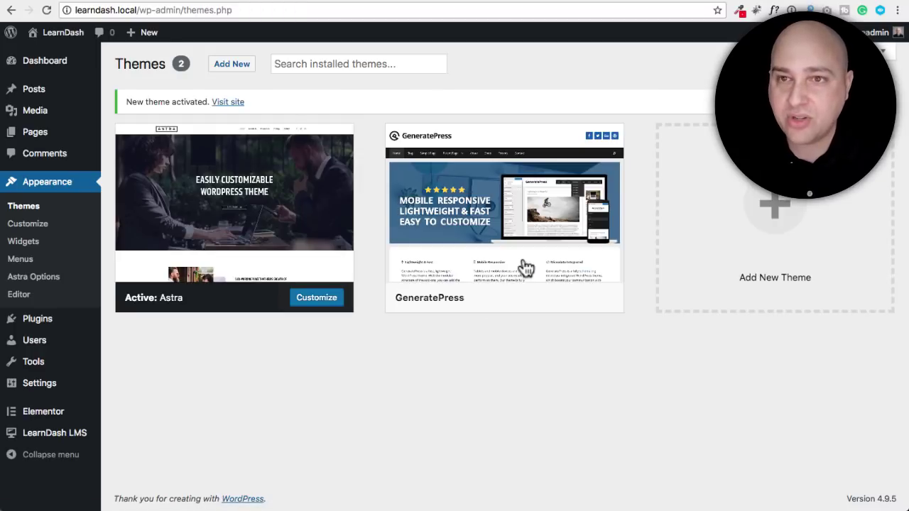
mouse_move(524, 266)
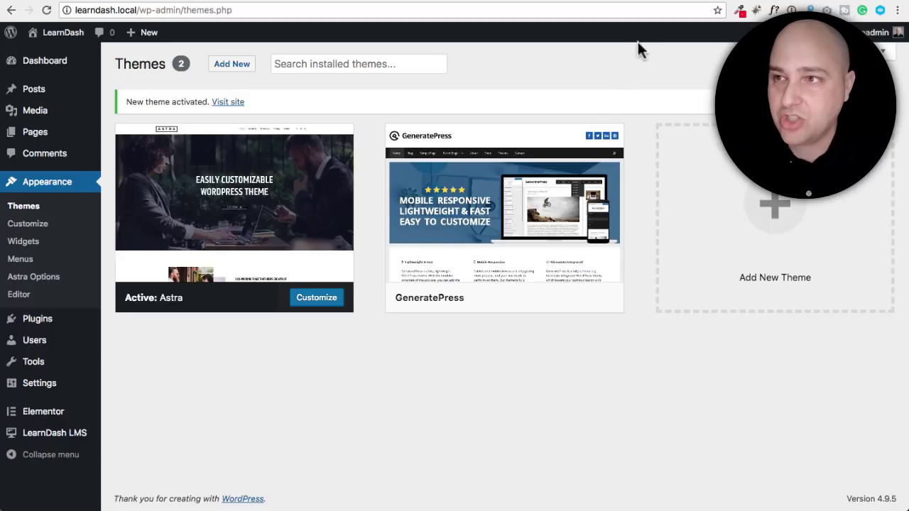
Reload the Member Dashboard page to view it in Astra and toggle the LearnDash Masters entry under Registered Courses
left_click(663, 9)
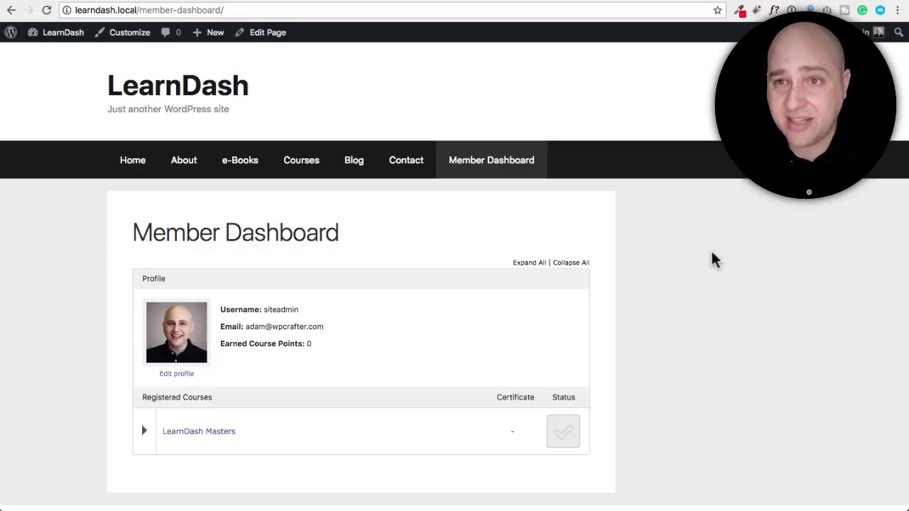
left_click(46, 11)
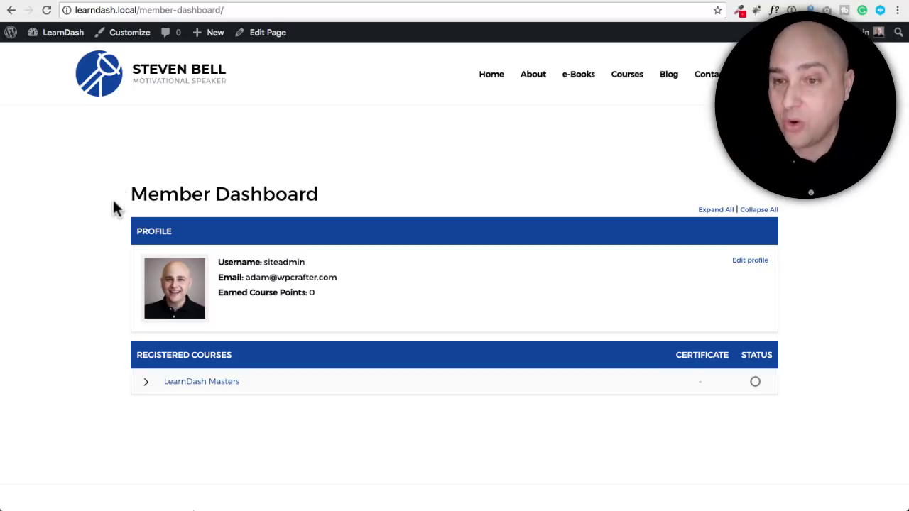
left_click(147, 385)
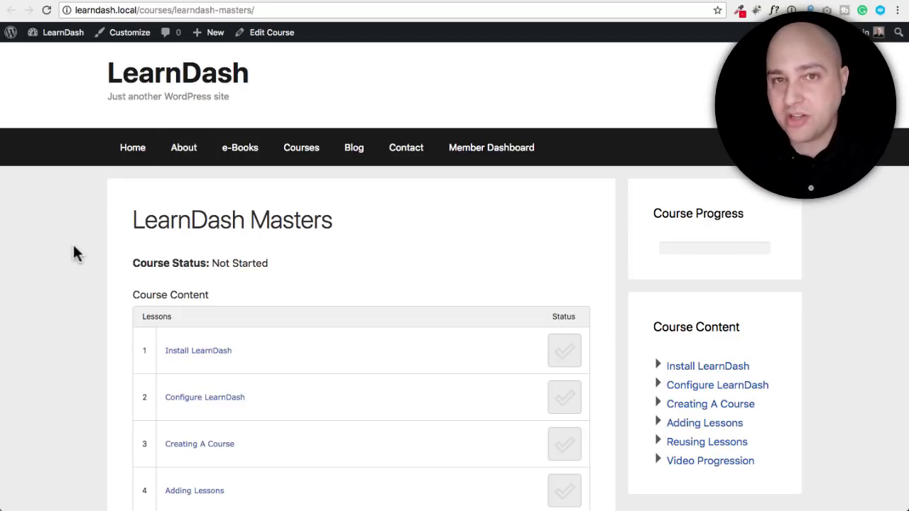
Reload the LearnDash Masters course page and the Install LearnDash lesson page, and review both in the Astra theme
left_click(46, 10)
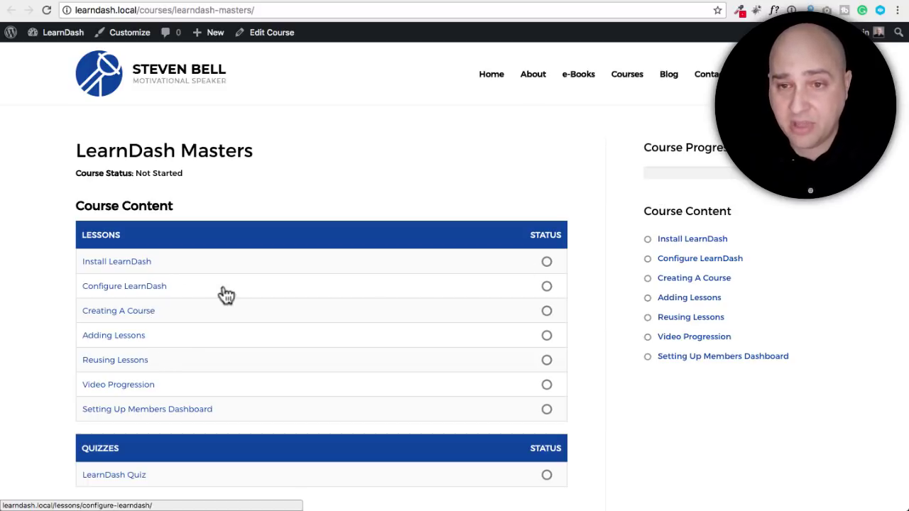
scroll(259, 323, "down", 2)
scroll(269, 322, "up", 3)
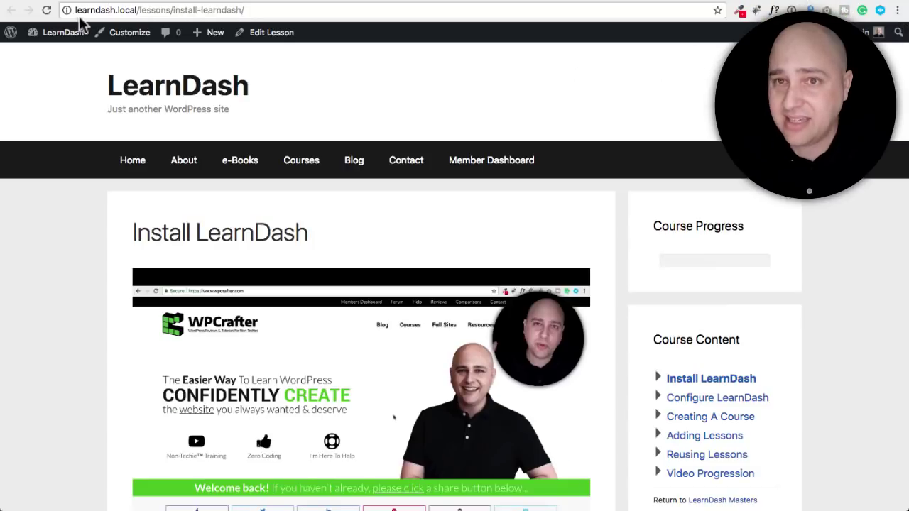
left_click(46, 10)
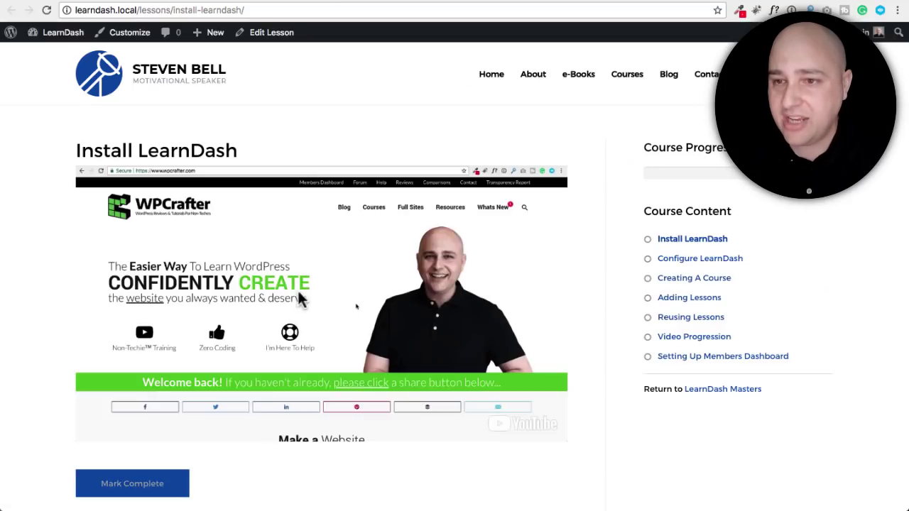
left_click(334, 310)
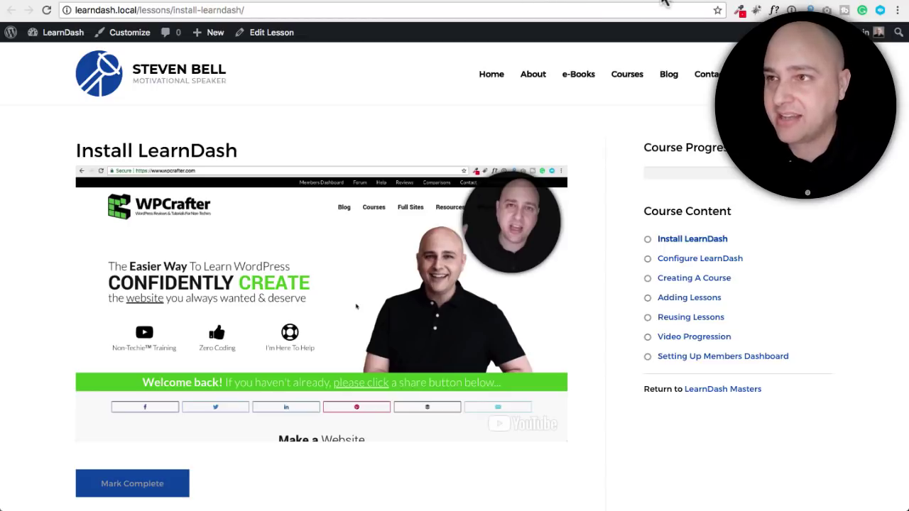
Go back to the WordPress admin's Themes page, open the installed plugins and activate Astra Pro
left_click(566, 2)
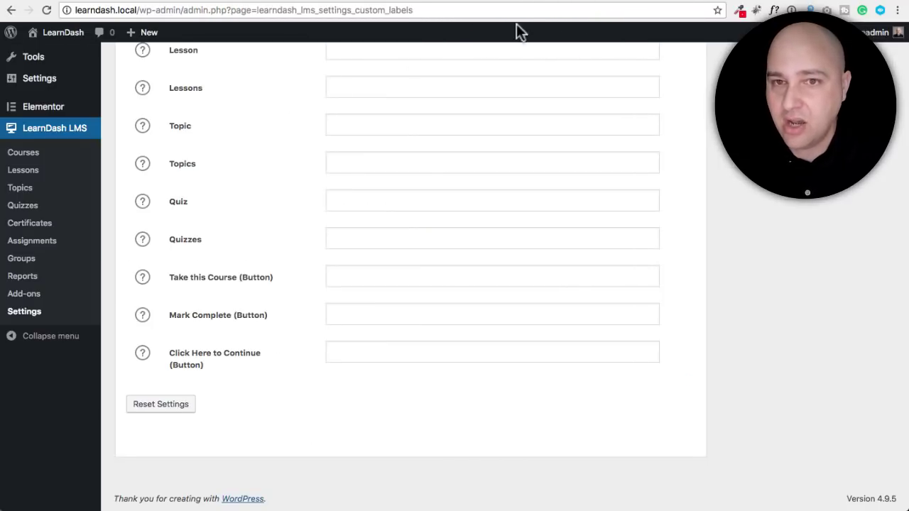
left_click(519, 2)
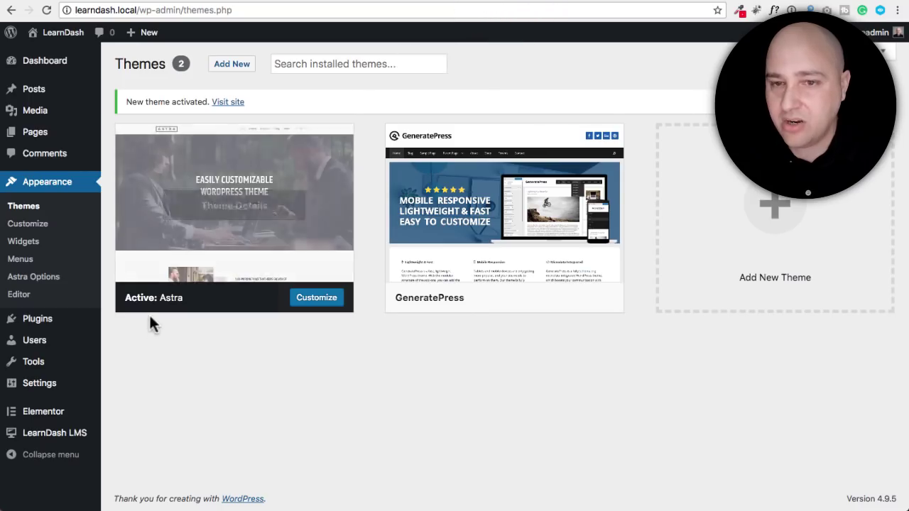
left_click(17, 323)
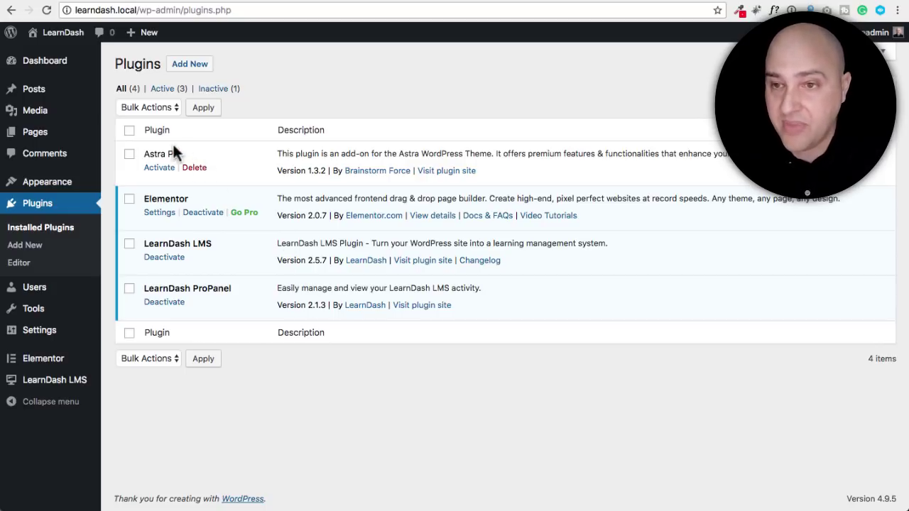
left_click(157, 170)
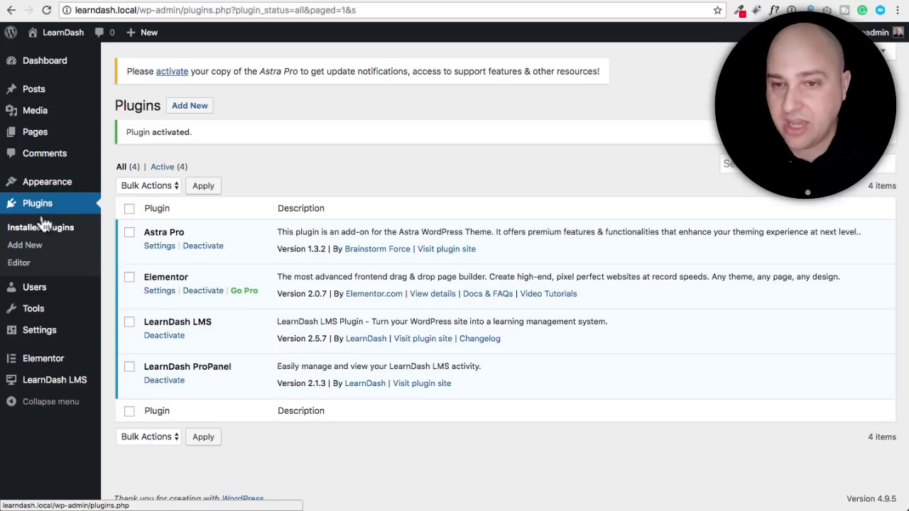
Open Astra Options, look through the available Astra Pro modules and activate the LifterLMS module
left_click(47, 189)
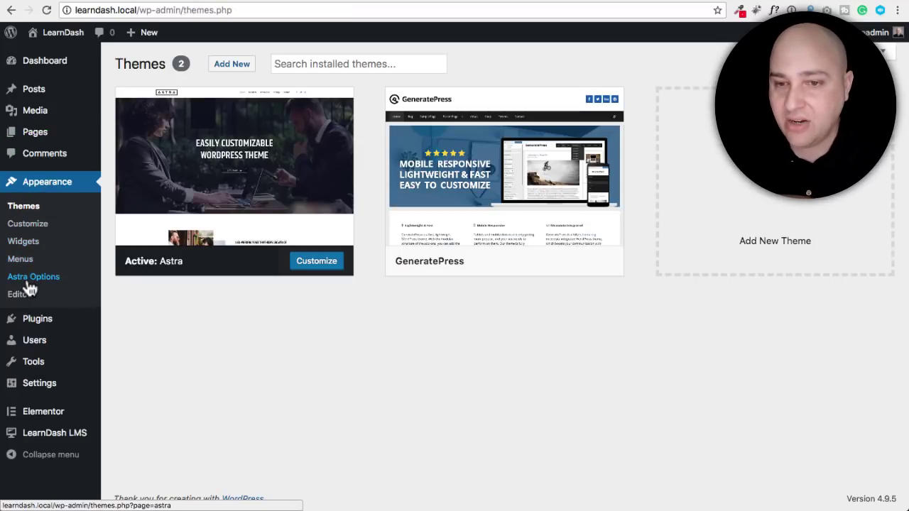
left_click(31, 278)
scroll(399, 270, "down", 5)
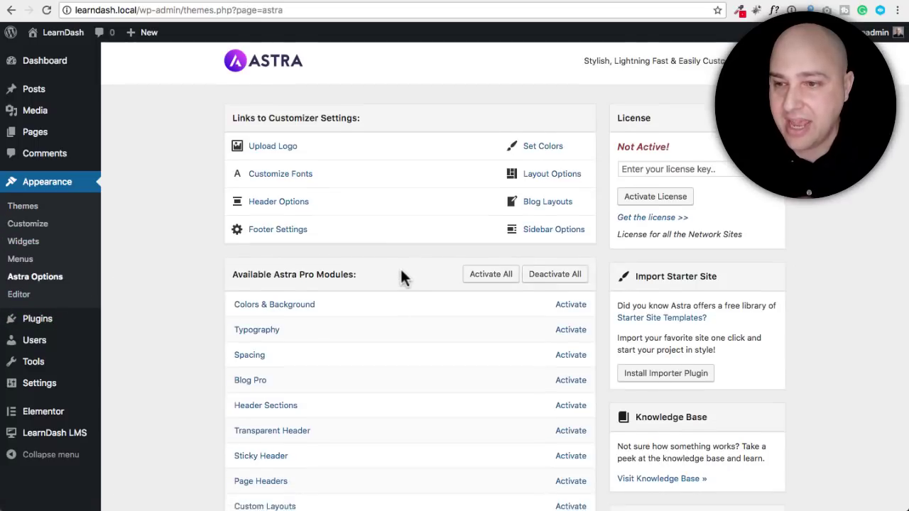
scroll(404, 275, "up", 1)
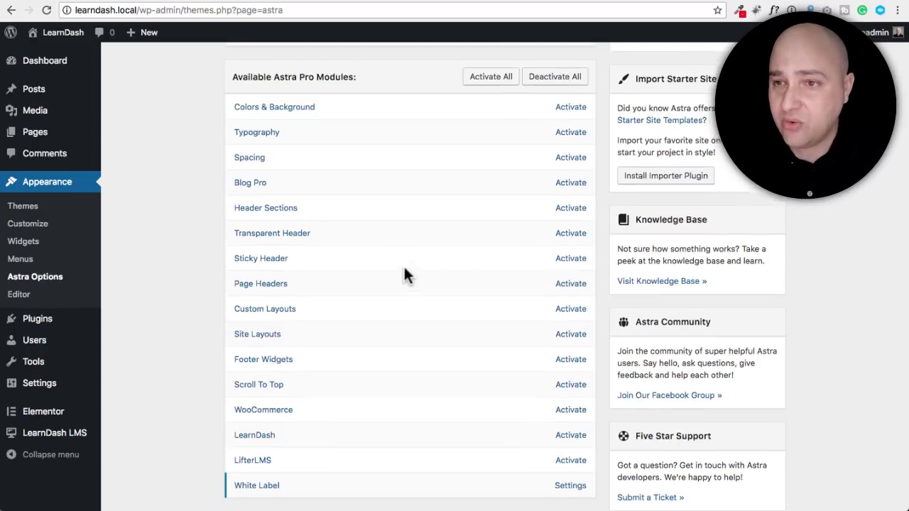
scroll(404, 274, "up", 3)
scroll(403, 275, "down", 8)
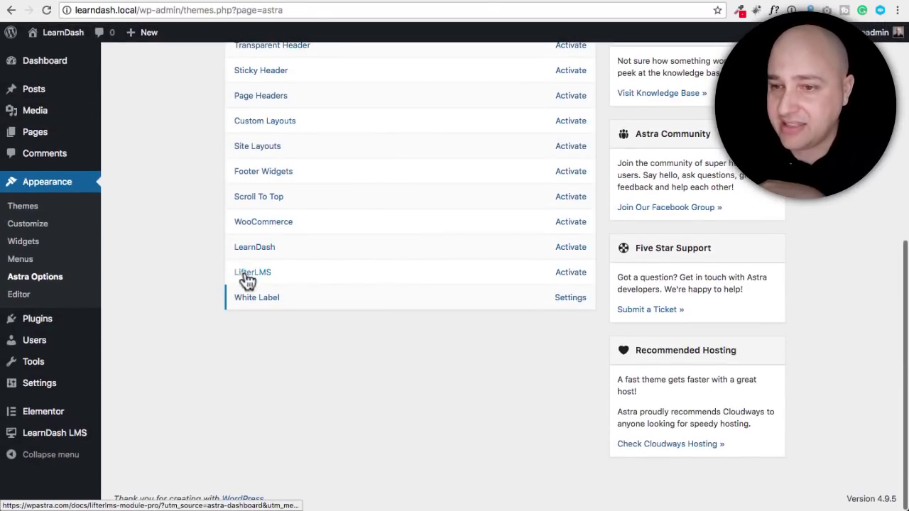
left_click(568, 278)
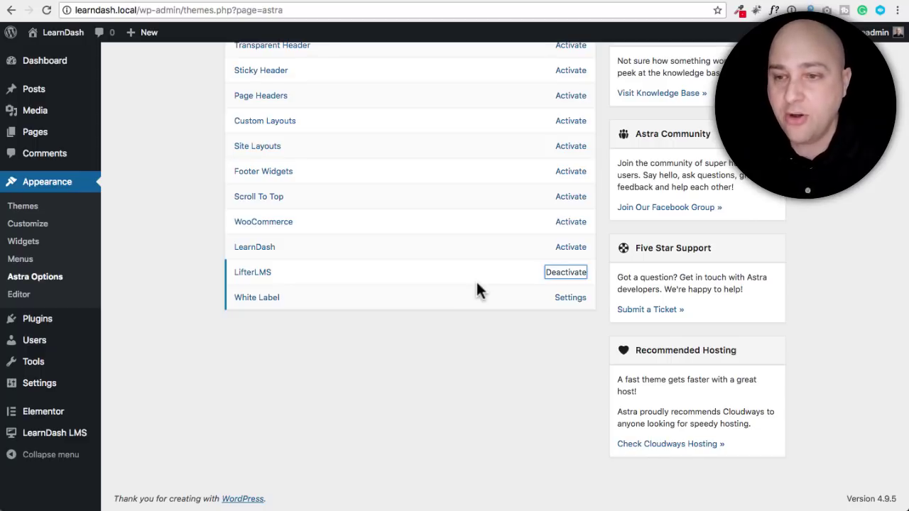
Activate the Colors & Background, Typography, Spacing, Transparent Header, Sticky Header and Page Headers modules of Astra Pro
scroll(477, 284, "up", 5)
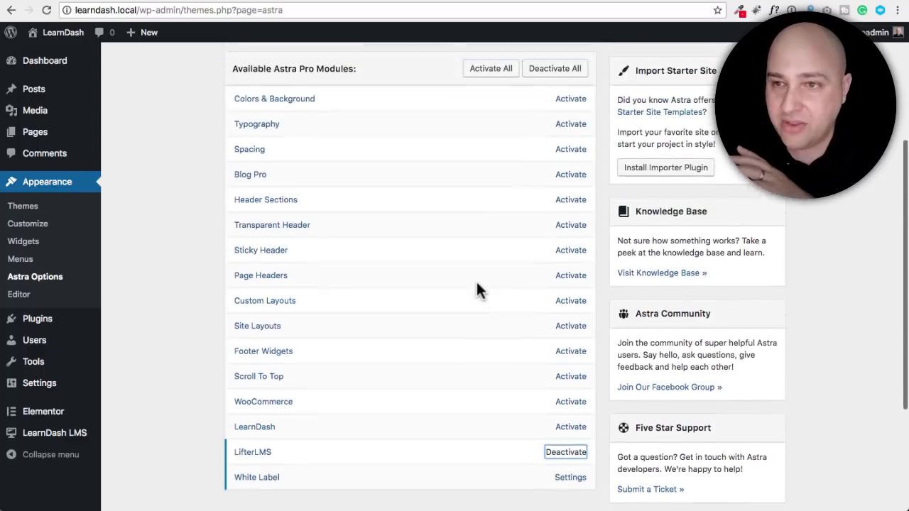
scroll(476, 280, "down", 1)
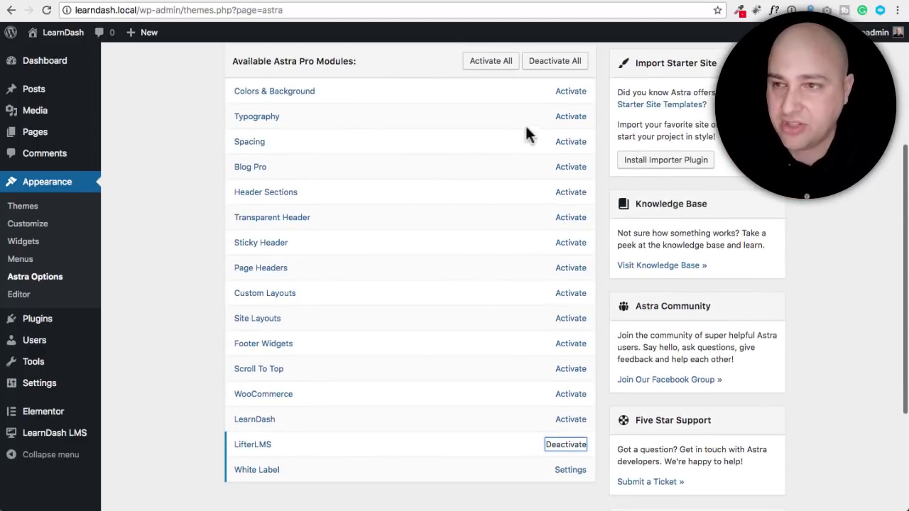
left_click(579, 94)
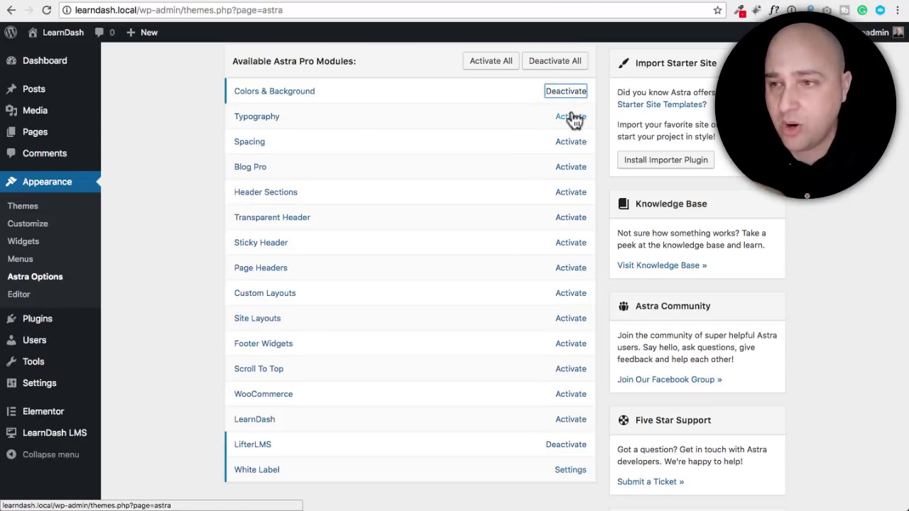
left_click(573, 121)
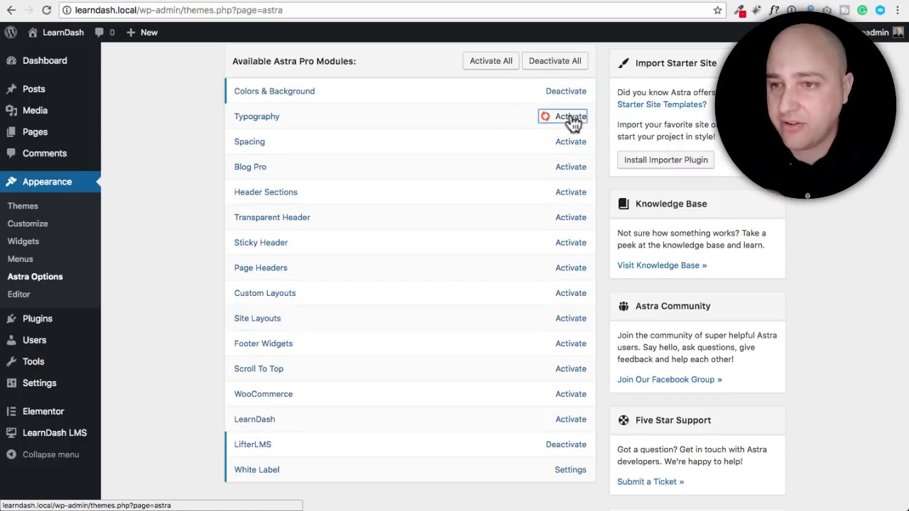
left_click(577, 143)
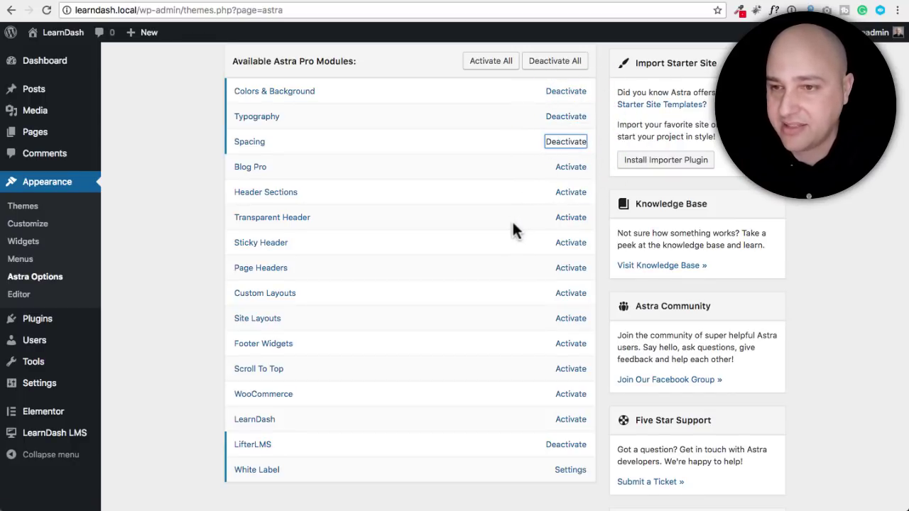
left_click(571, 218)
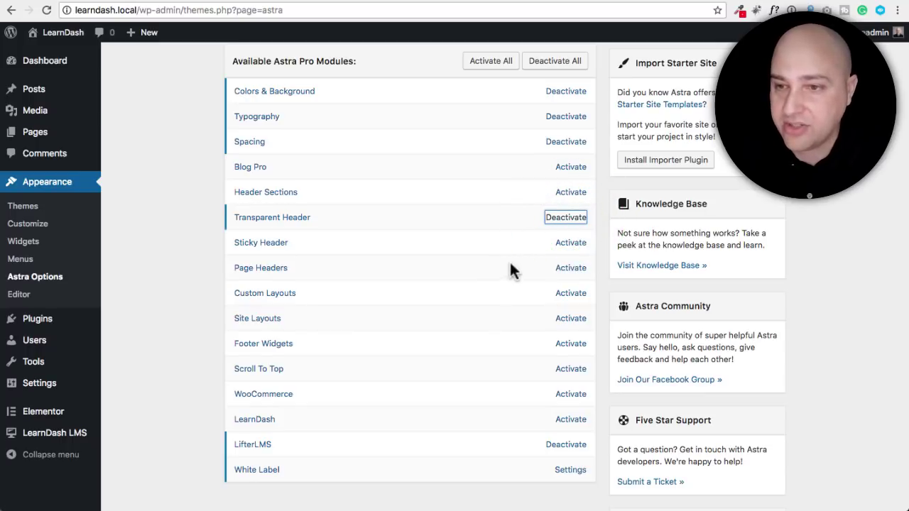
left_click(563, 245)
left_click(572, 270)
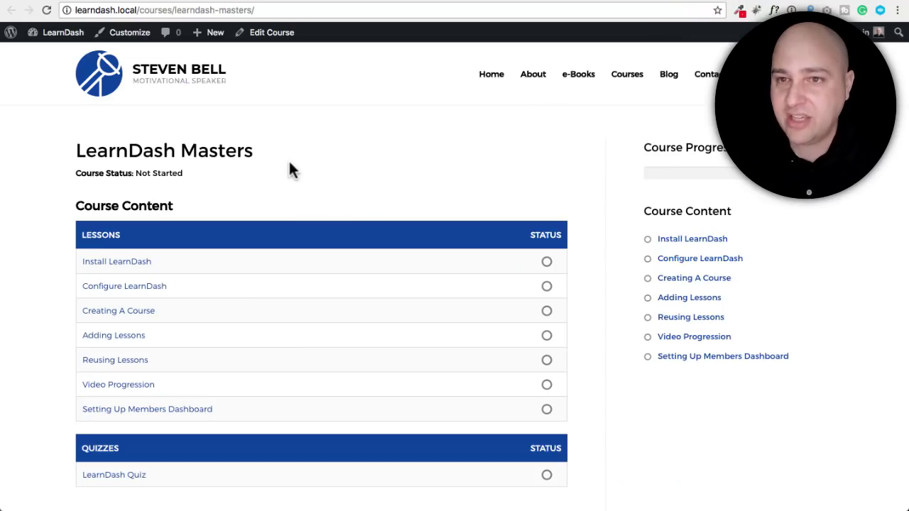
Highlight the title on the LearnDash Masters course page, and activate the Custom Layouts and Site Layouts modules back in Astra Options
left_click_drag(272, 150, 76, 150)
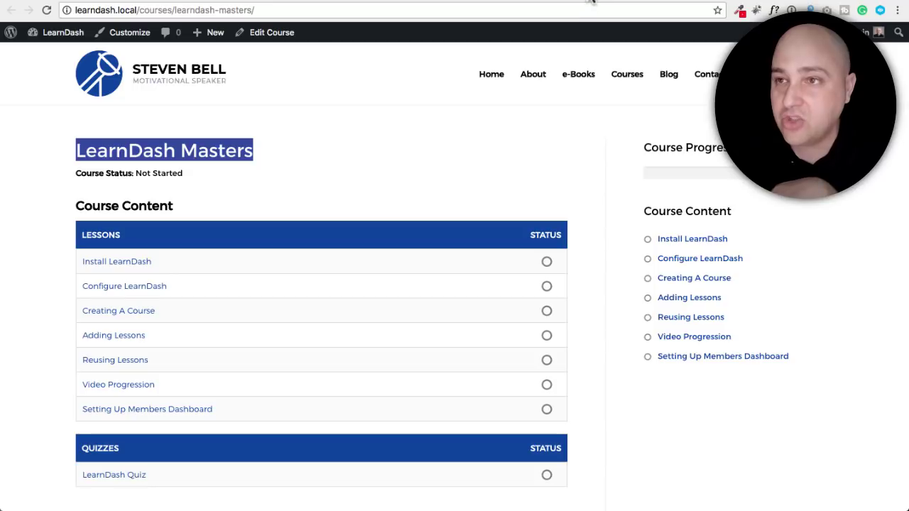
left_click(513, 2)
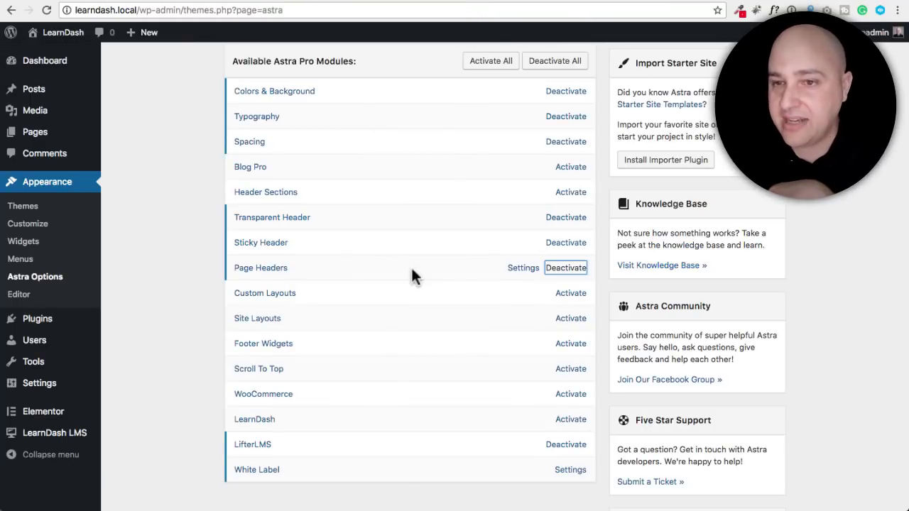
scroll(429, 268, "down", 1)
left_click(557, 286)
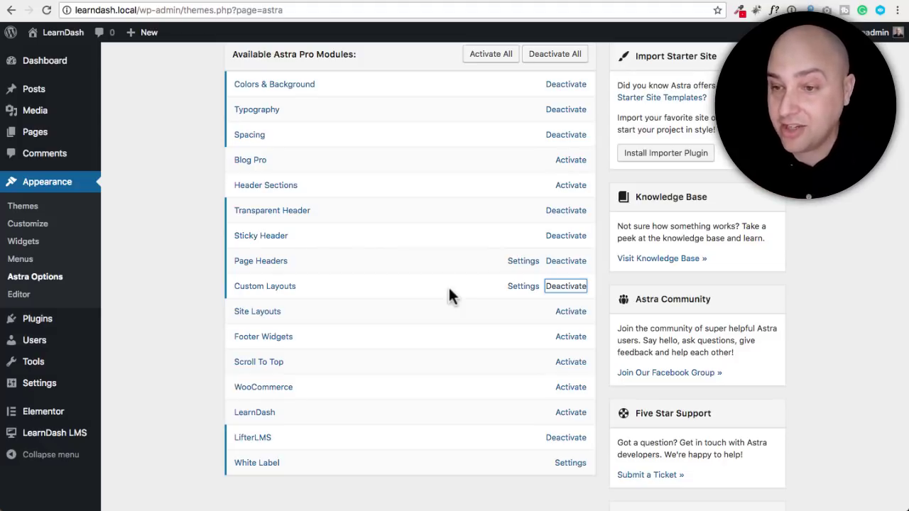
left_click(564, 311)
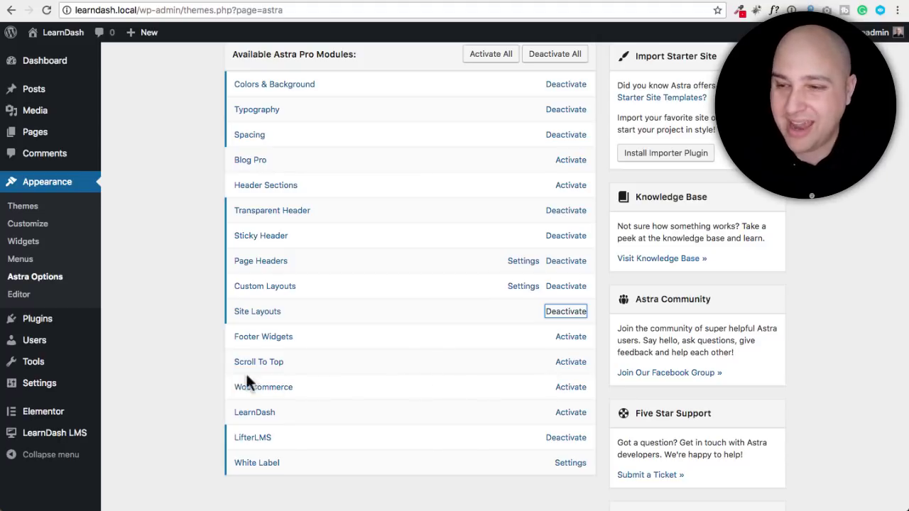
left_click(180, 370)
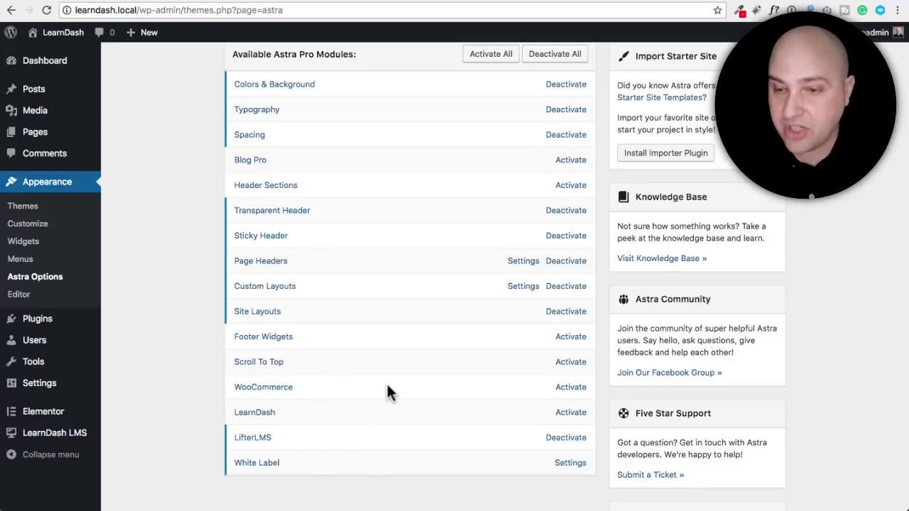
Deactivate the LifterLMS module of Astra Pro and activate the LearnDash module instead
left_click(570, 439)
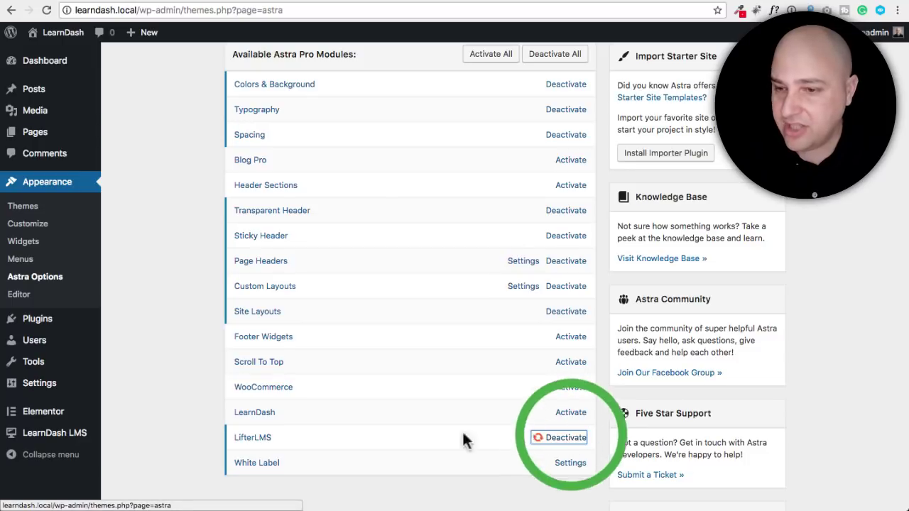
left_click(571, 413)
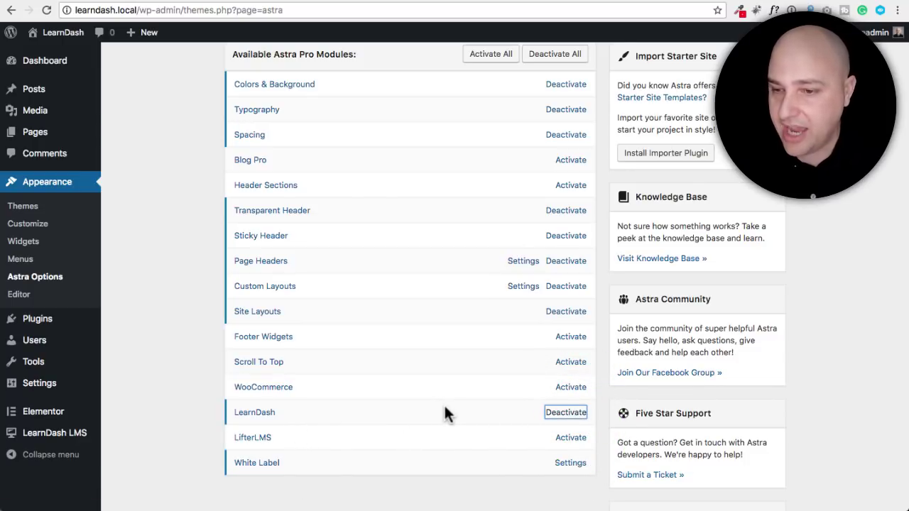
scroll(438, 407, "down", 1)
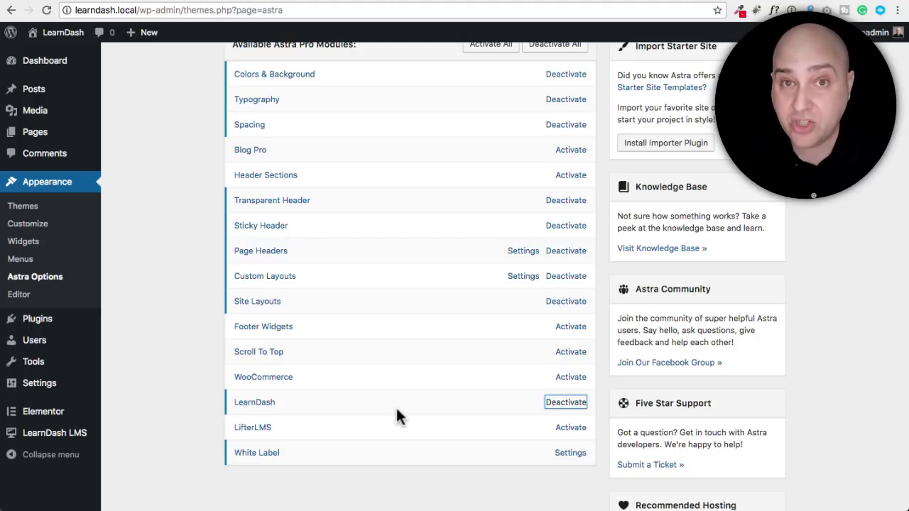
scroll(396, 411, "up", 5)
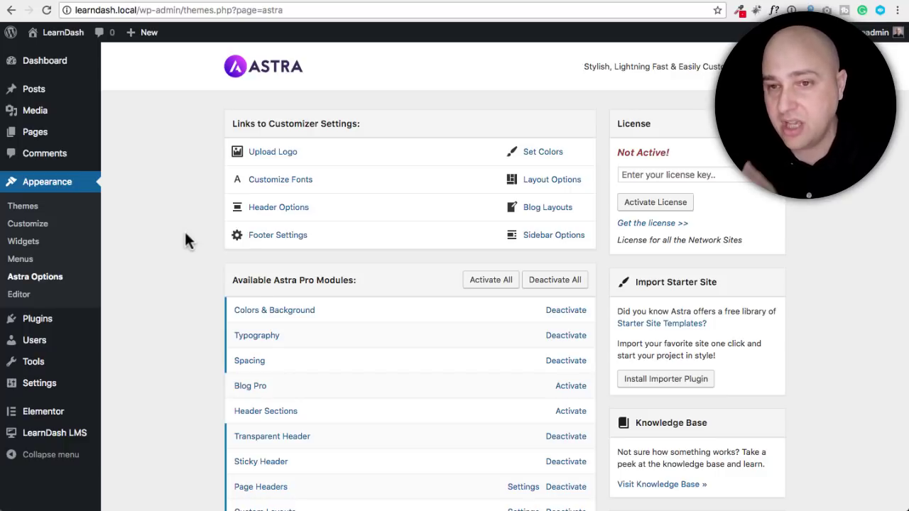
In the Customizer's LearnDash layout settings, enable distraction free learning and the student's gravatar in the primary header, and publish
left_click(40, 226)
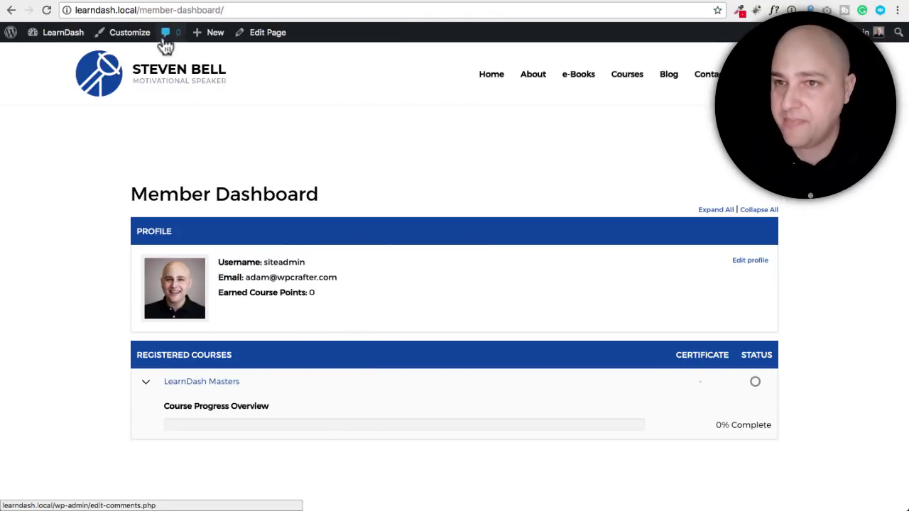
left_click(128, 33)
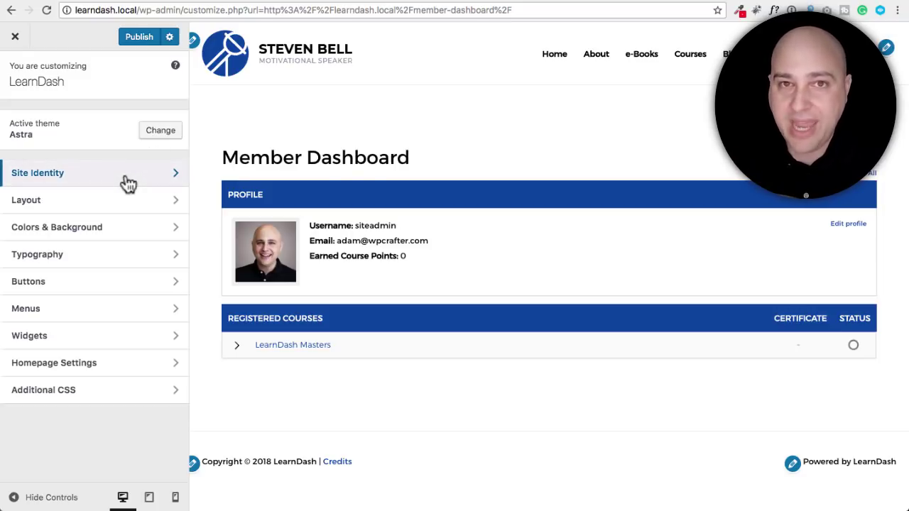
left_click(110, 203)
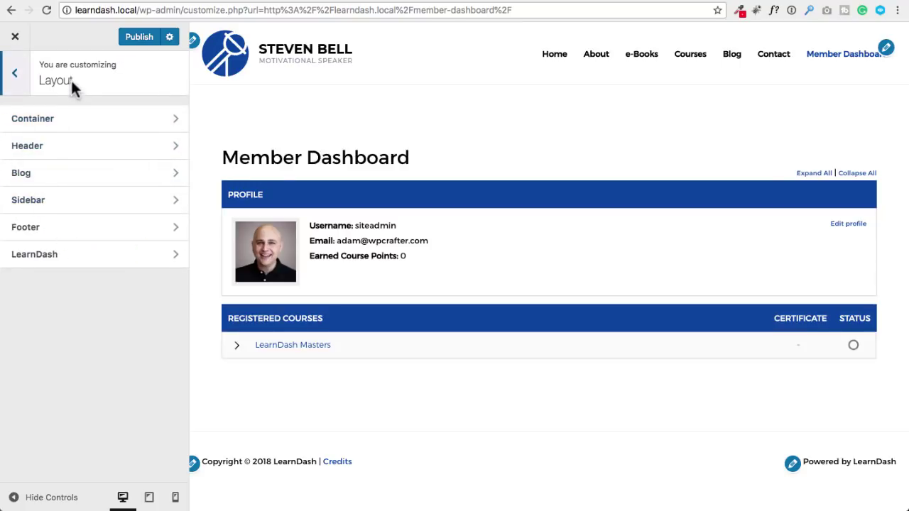
left_click(58, 262)
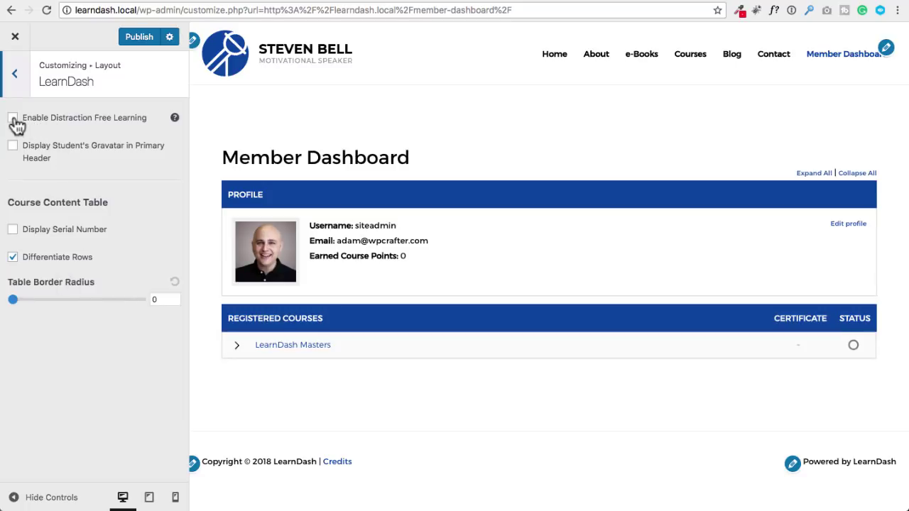
left_click(13, 118)
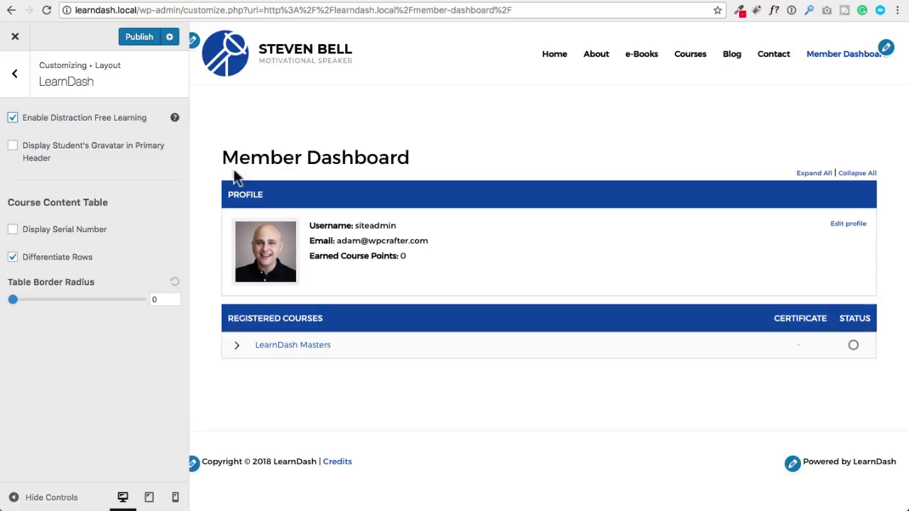
left_click(12, 146)
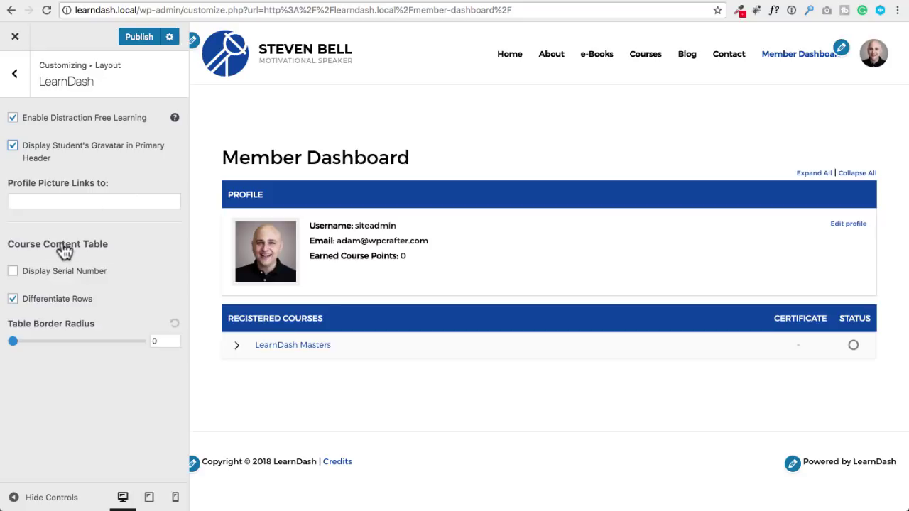
left_click(133, 36)
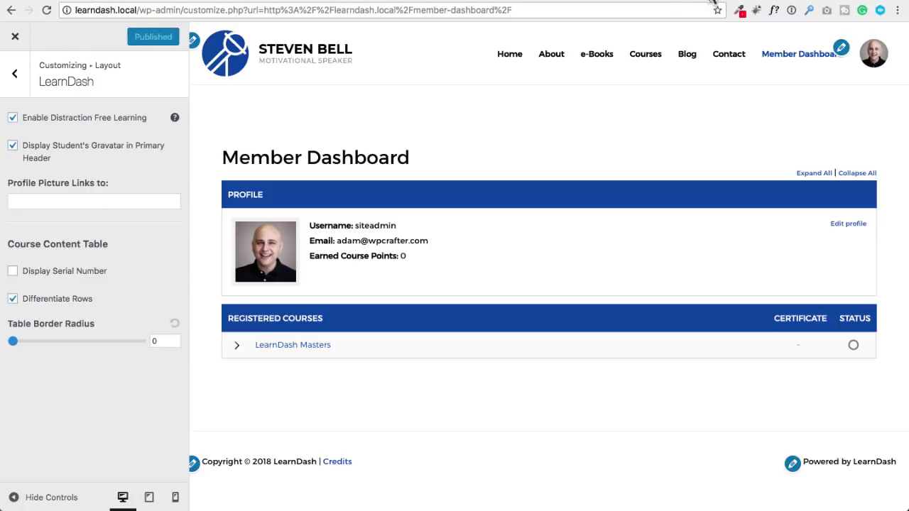
Reload the LearnDash Masters course page to check its header, and return to the Customizer
left_click(741, 6)
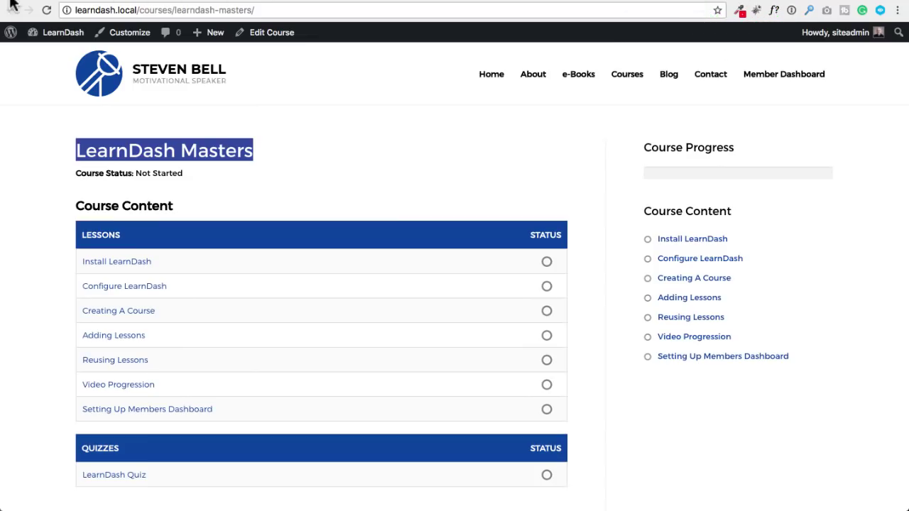
left_click(46, 10)
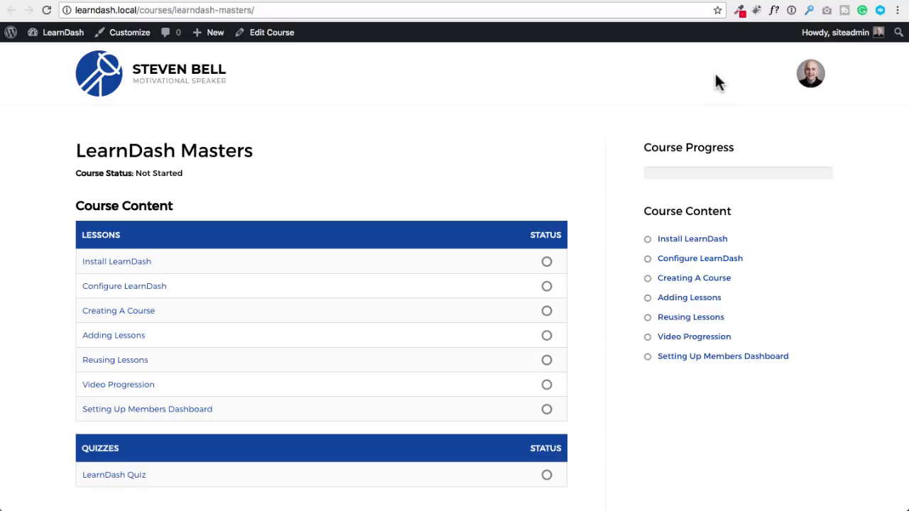
left_click(589, 1)
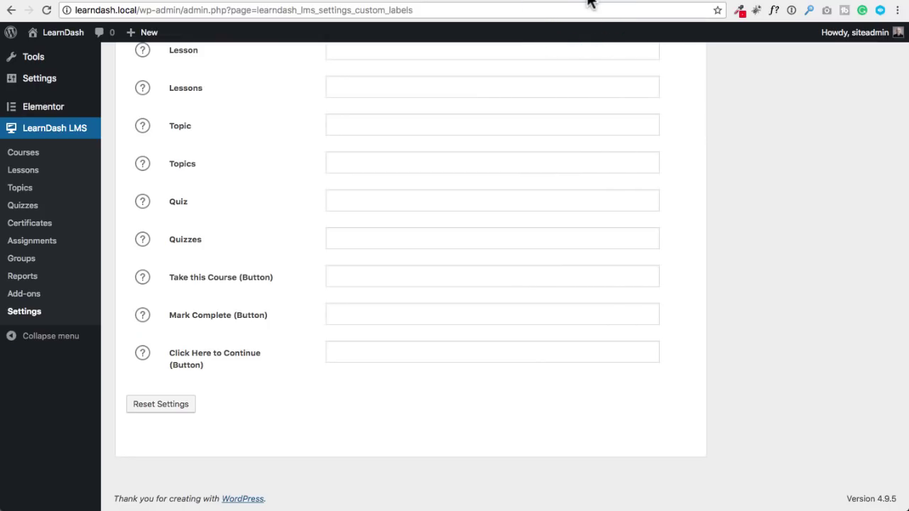
left_click(635, 2)
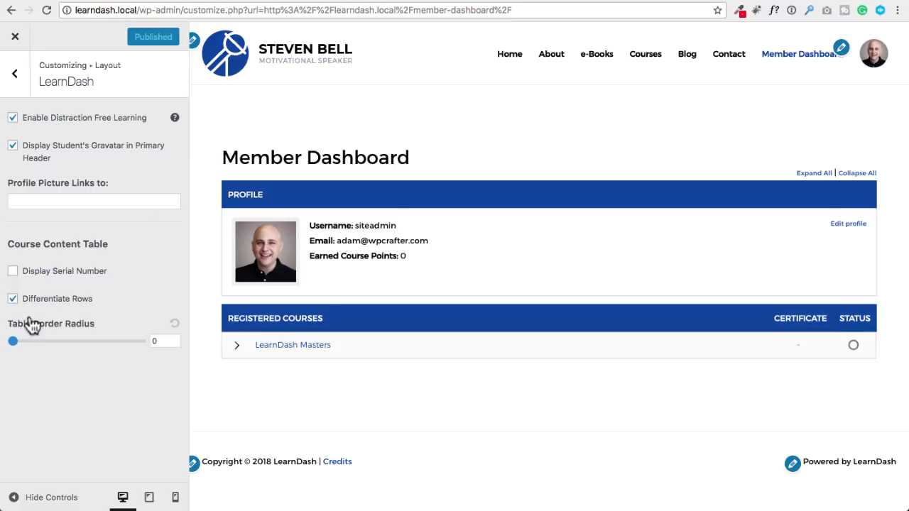
Preview the LearnDash Masters course in the Customizer and set the course content table's border radius to 5
left_click(292, 345)
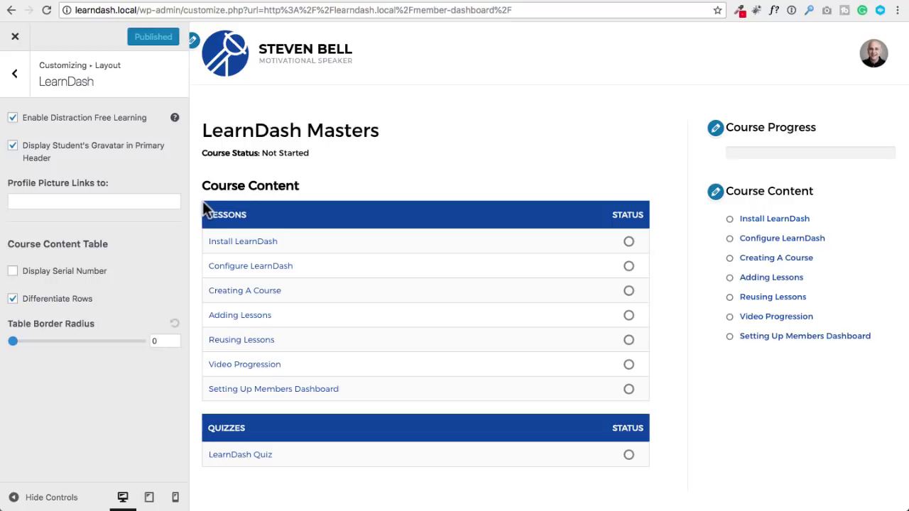
left_click(15, 341)
left_click_drag(16, 341, 28, 341)
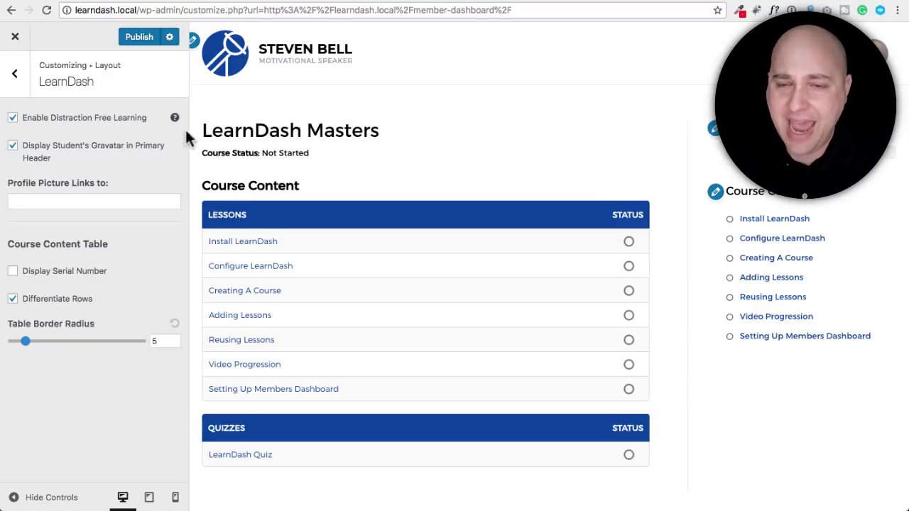
Examine the color options for LearnDash tables in the Customizer's Colors & Background settings
left_click(15, 73)
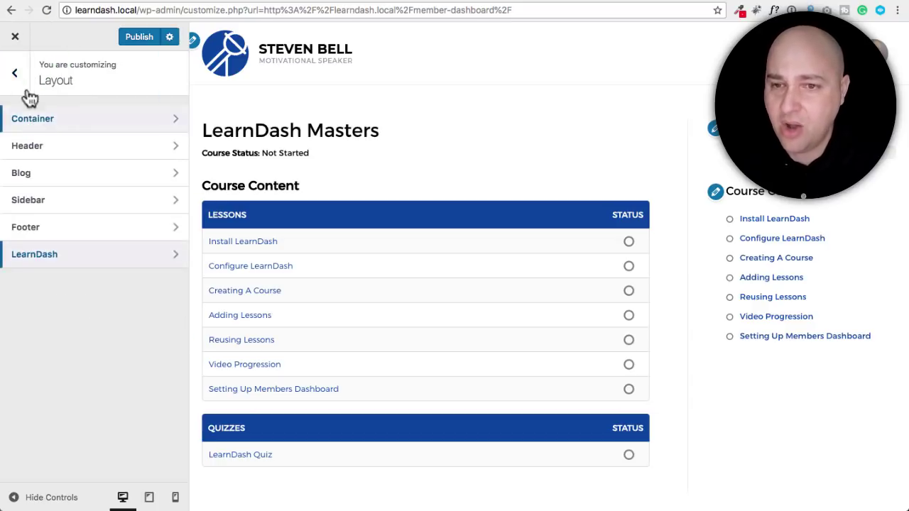
left_click(16, 73)
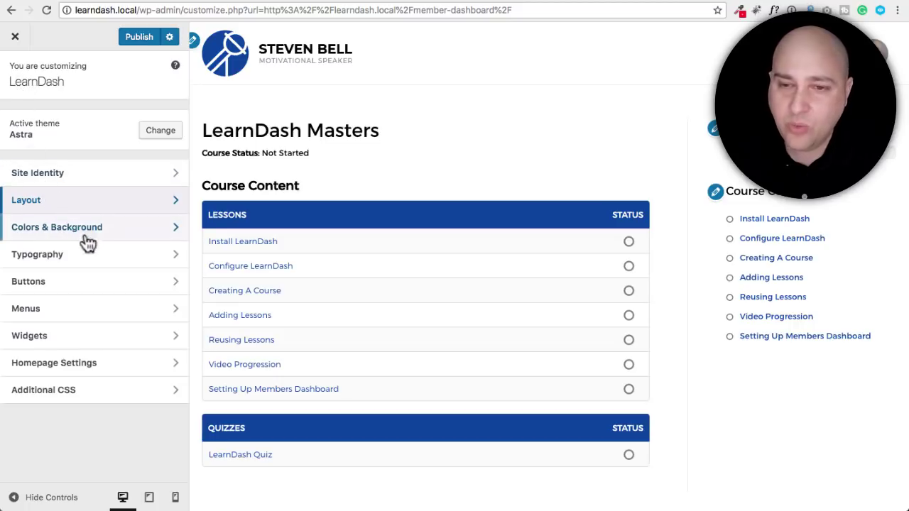
left_click(95, 234)
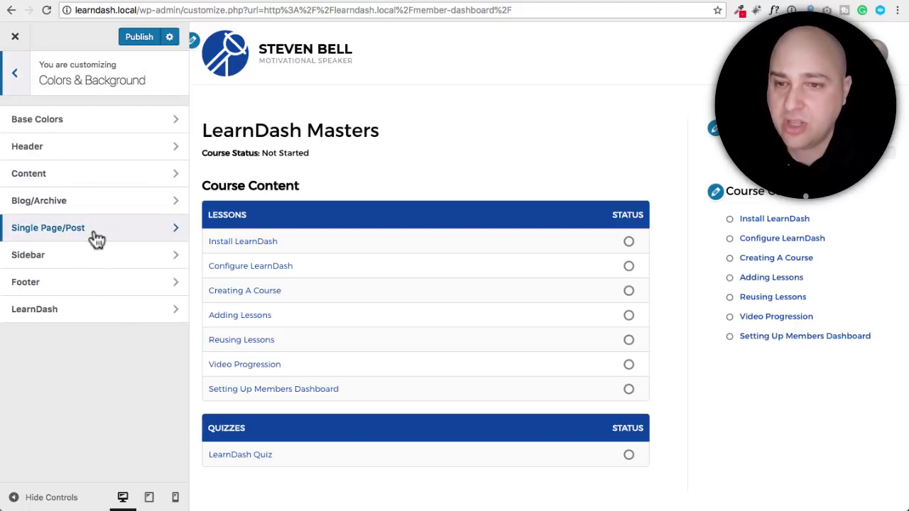
left_click(101, 308)
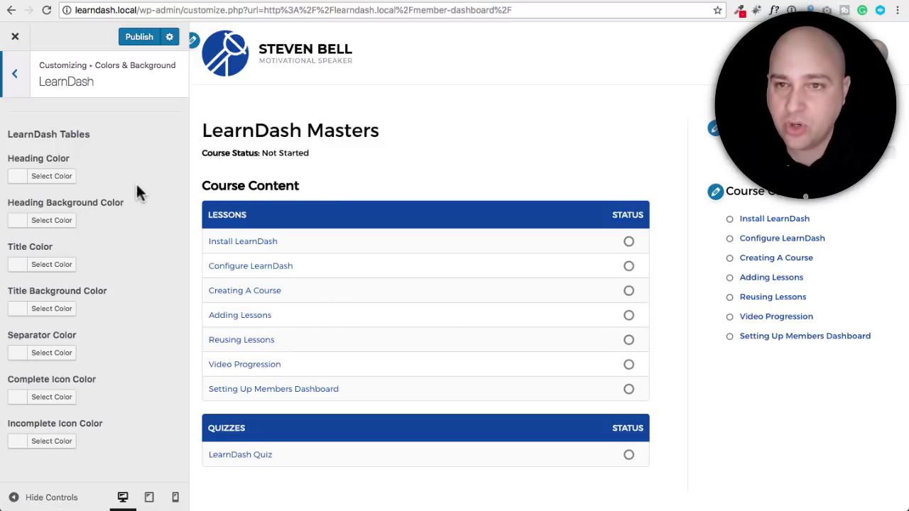
left_click(15, 74)
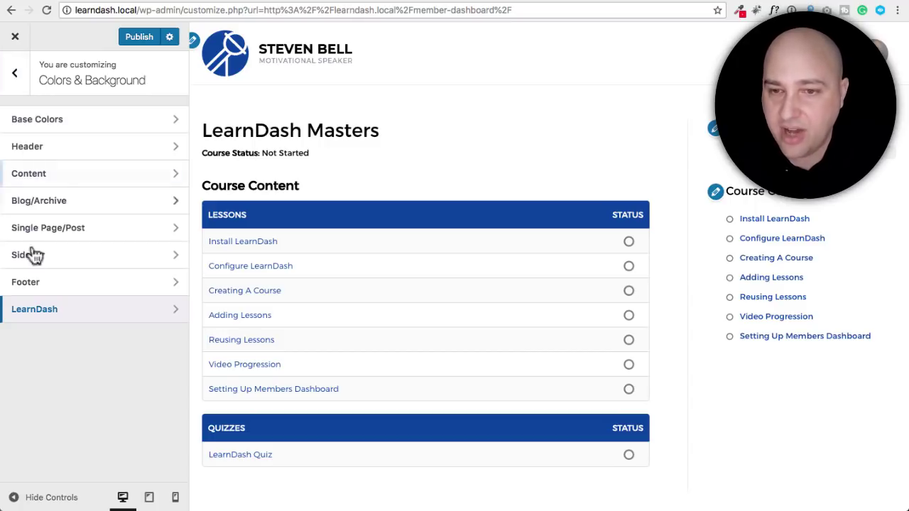
Publish the table border radius change and close the Customizer
left_click(17, 75)
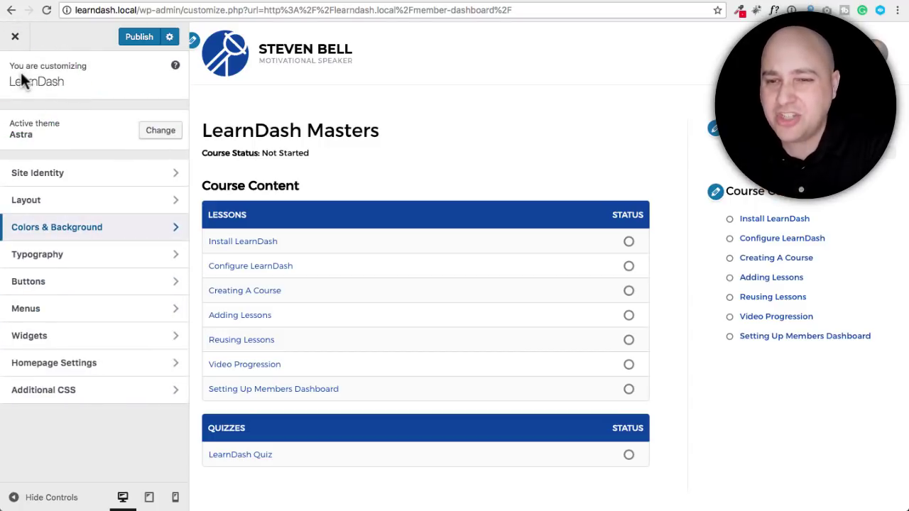
left_click(130, 39)
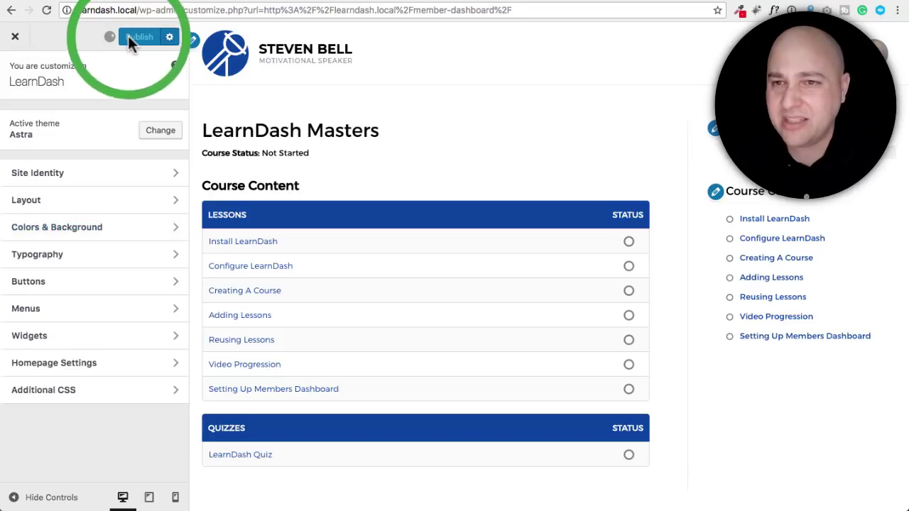
left_click(17, 38)
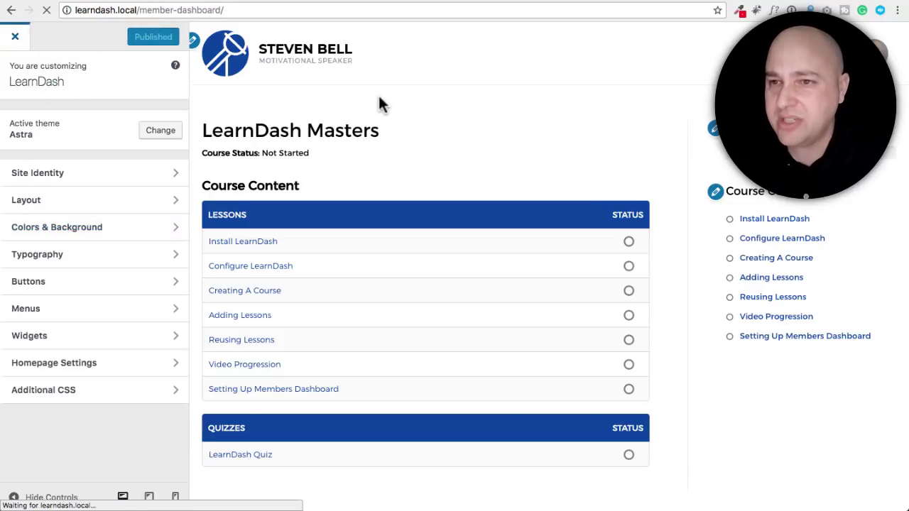